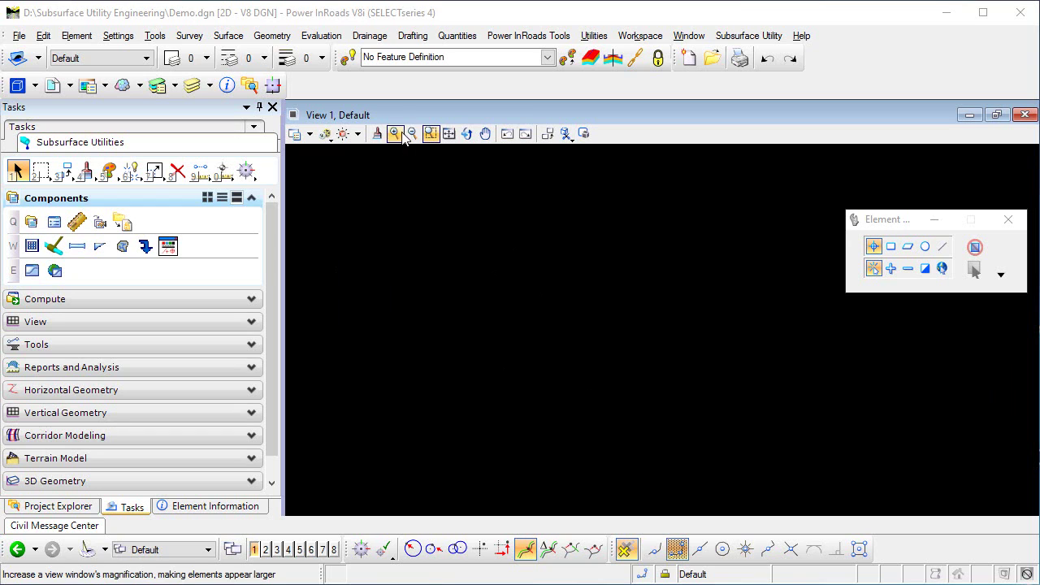
- Review the design file's models, then confirm creating the utility model in Demo.dgn via Place Node
key("Escape")
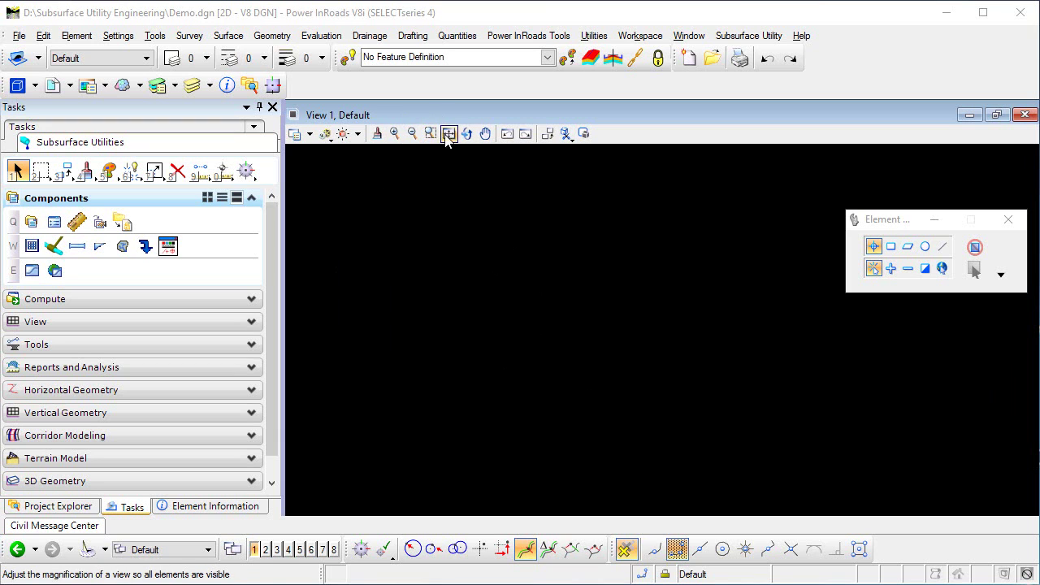
left_click(17, 86)
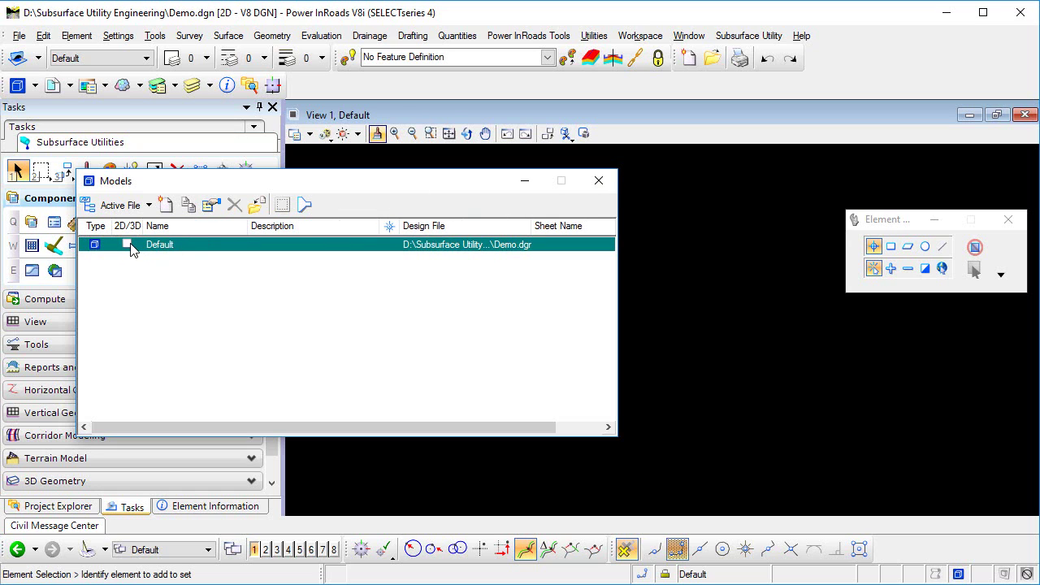
left_click(600, 182)
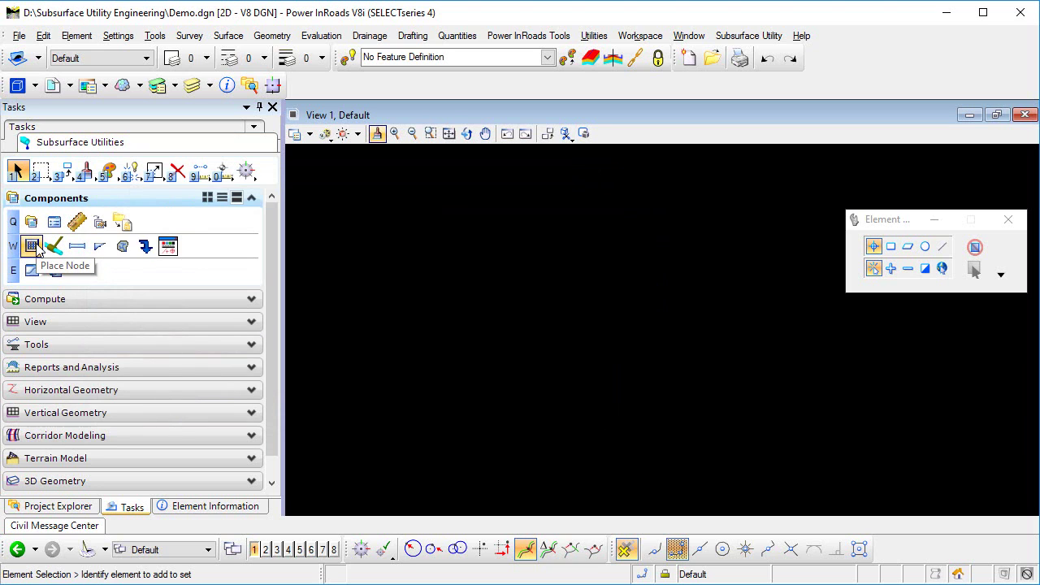
left_click(36, 247)
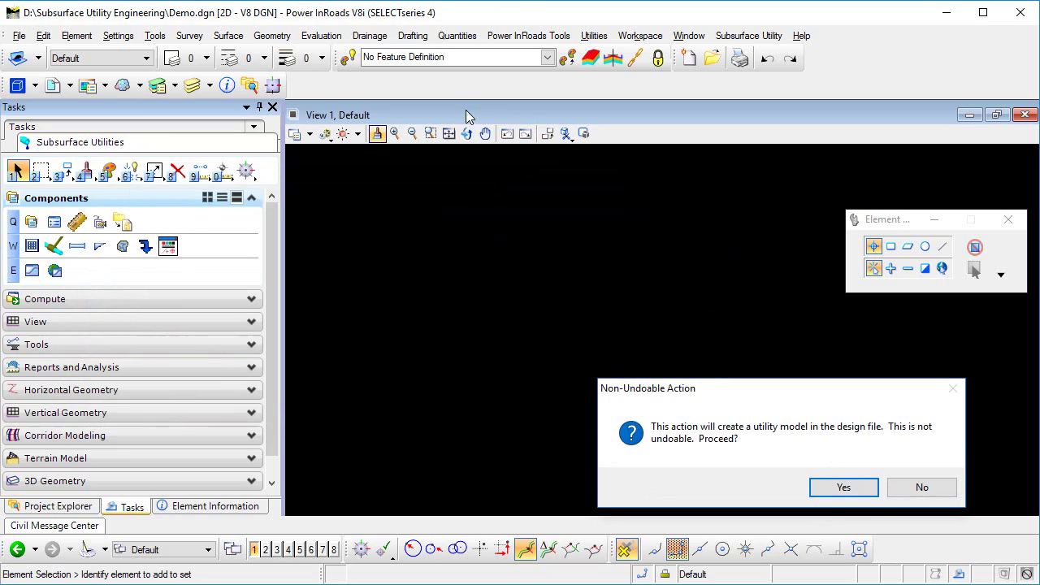
left_click(867, 490)
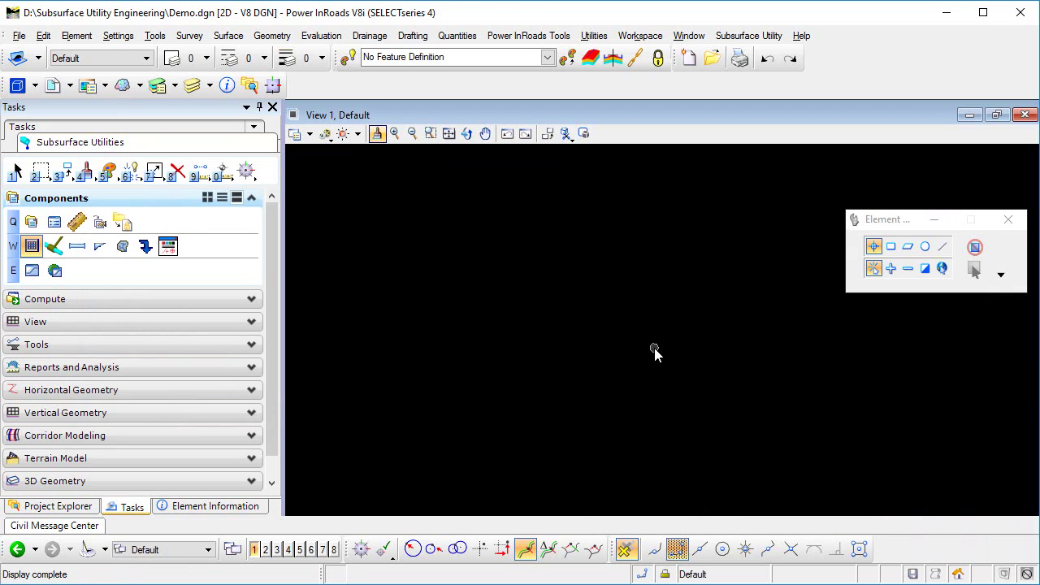
- Set the Place Node feature definition to Inlet C from Drainage Nodes, with the DI- prefix
left_click(32, 246)
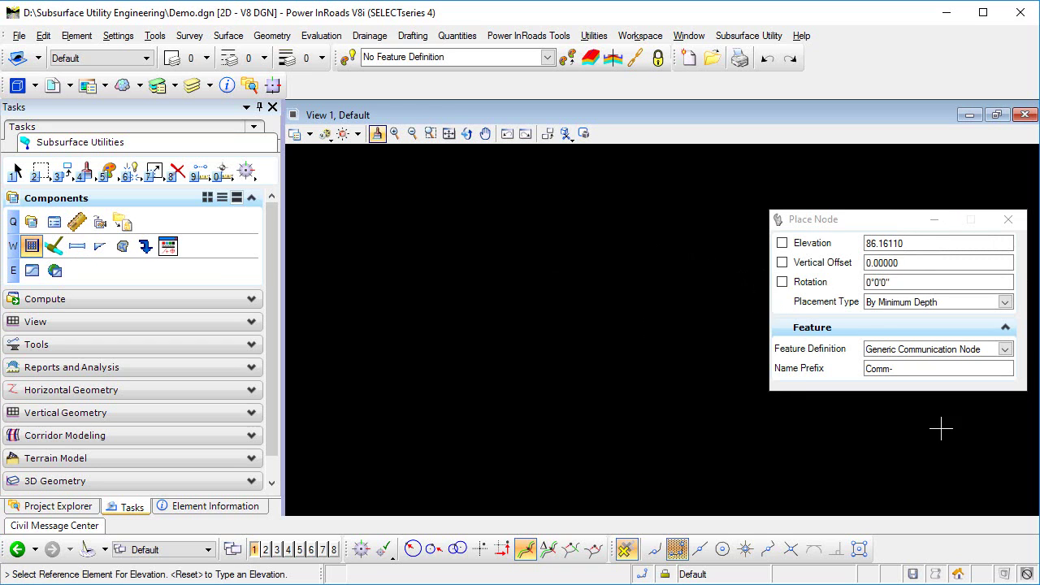
left_click(1005, 349)
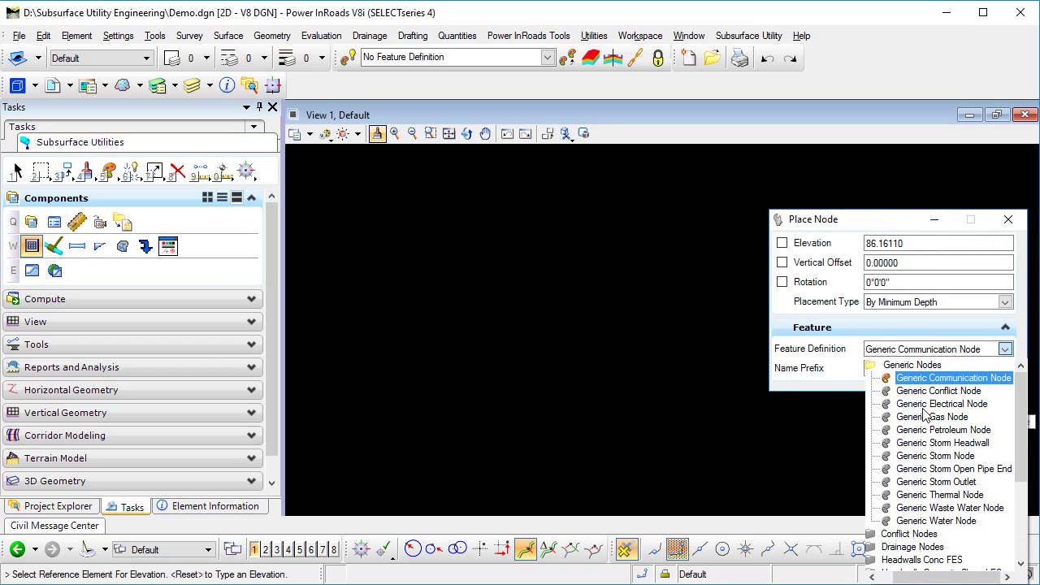
double_click(906, 547)
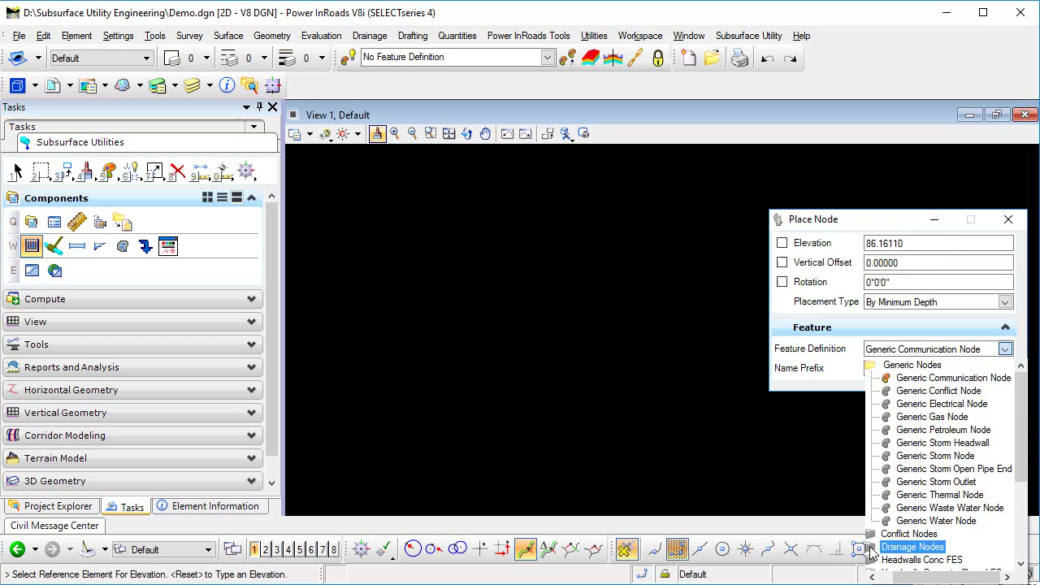
left_click(908, 417)
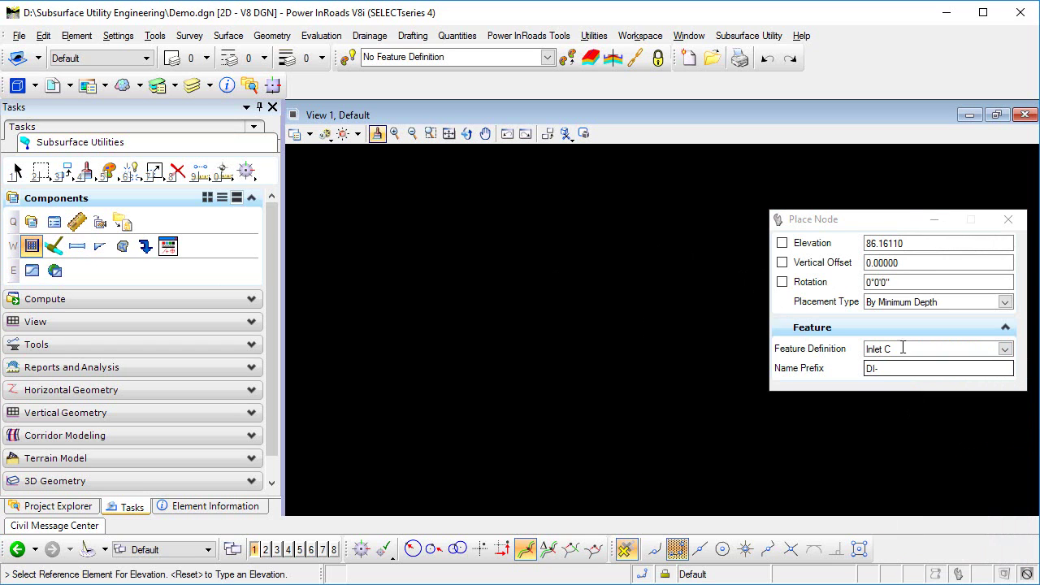
- Place an Inlet C catch basin by minimum depth at elevation 100, set its rotation, and fit the view
right_click(501, 239)
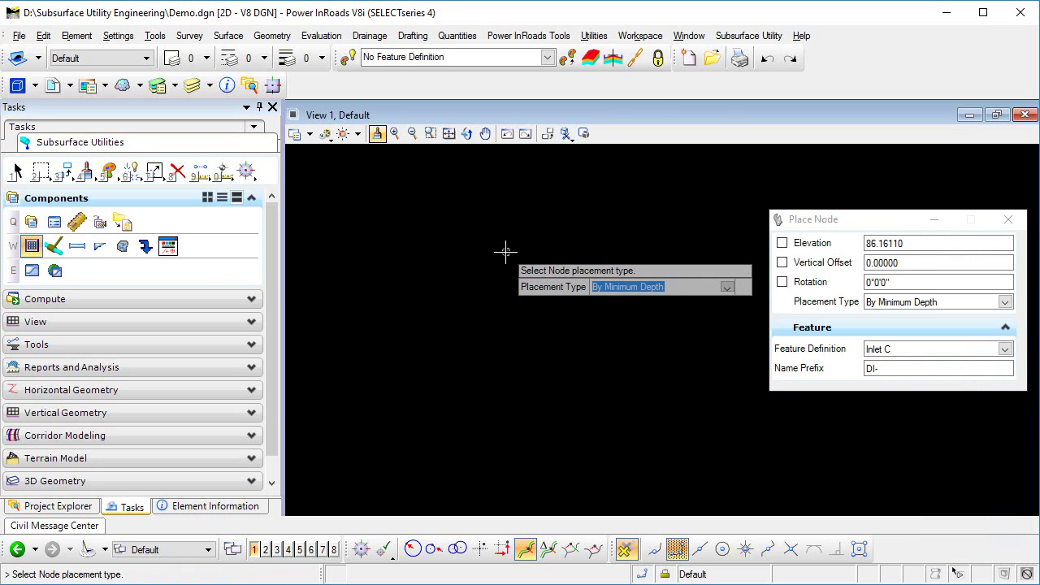
left_click(504, 252)
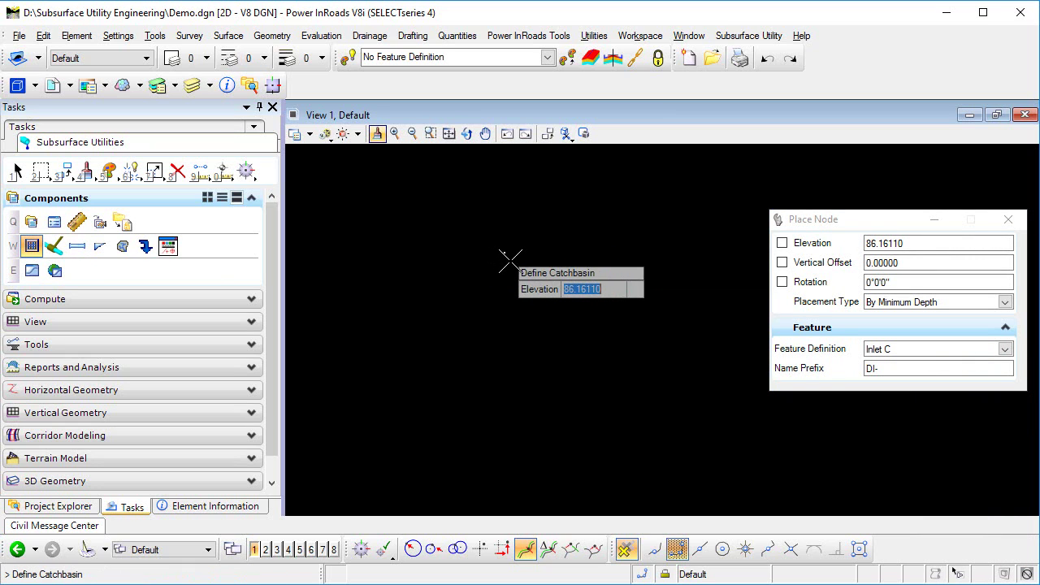
type("100")
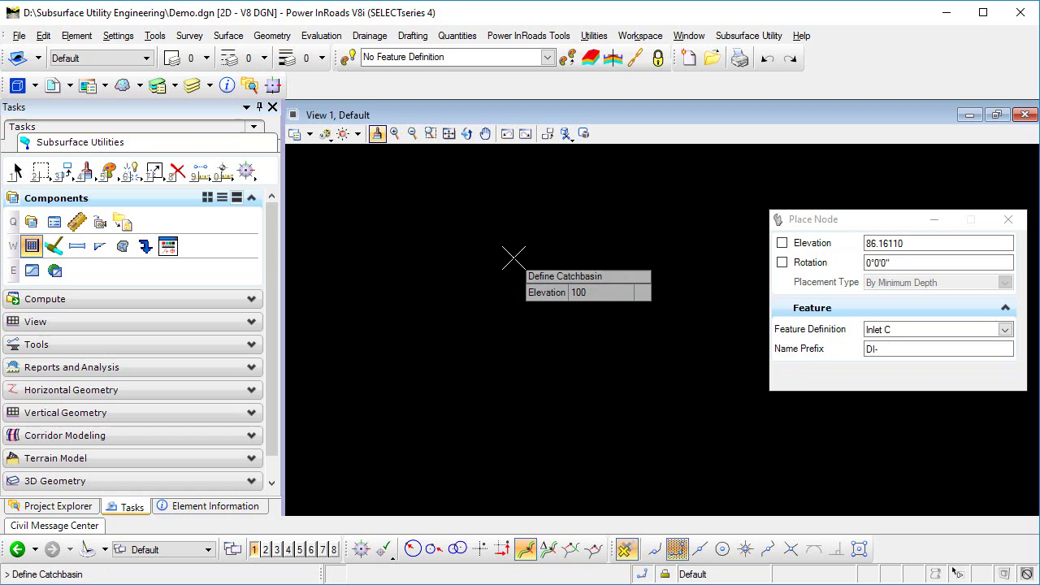
key("Return")
left_click(521, 269)
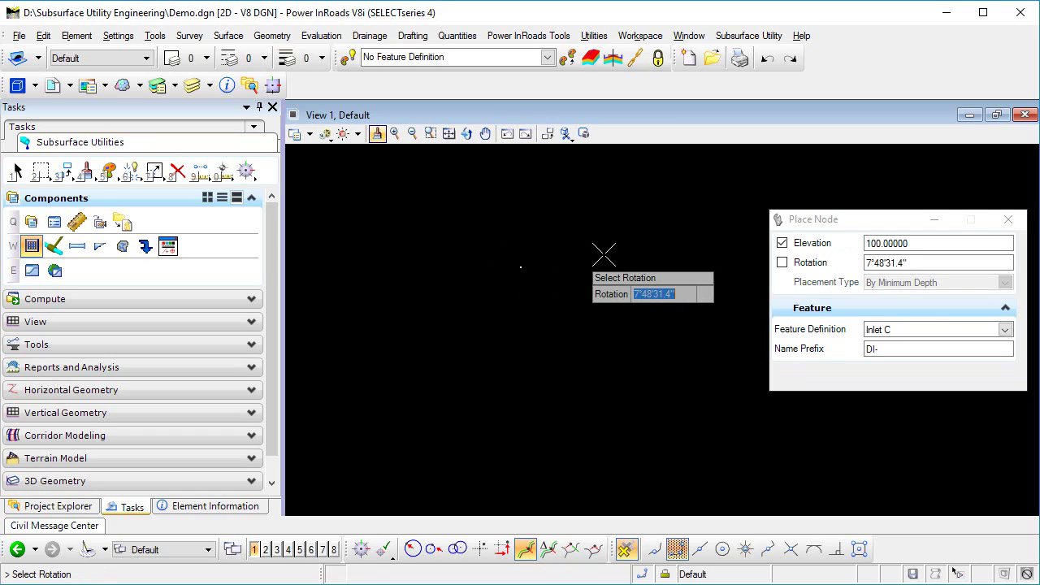
left_click(603, 255)
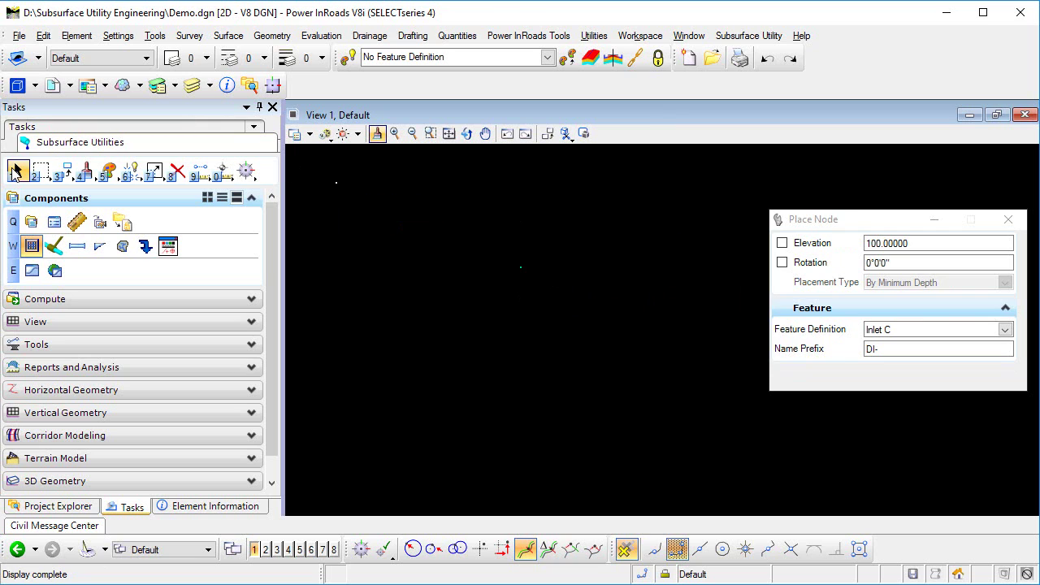
left_click(15, 172)
left_click(449, 133)
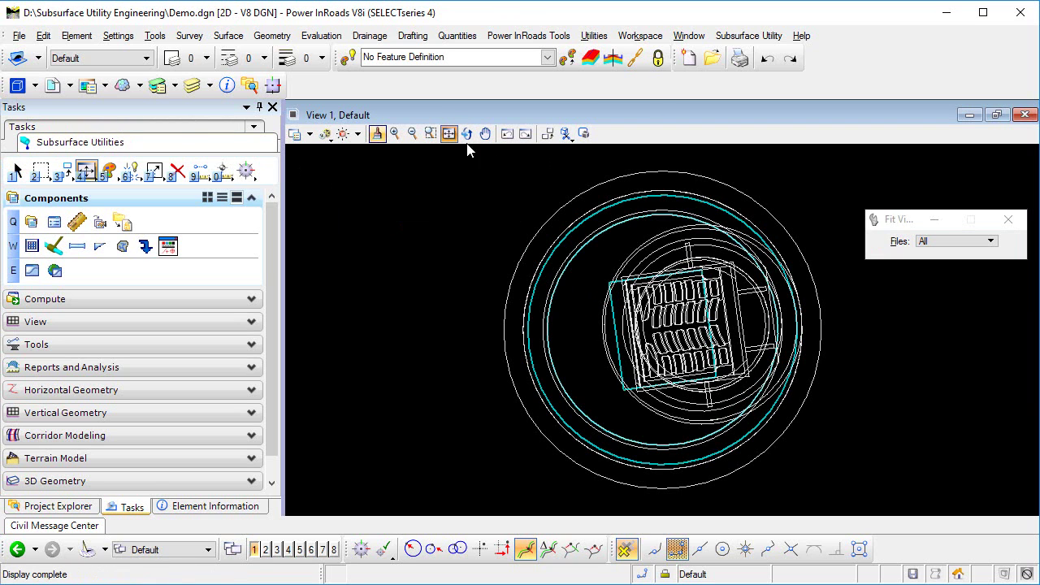
right_click(575, 342)
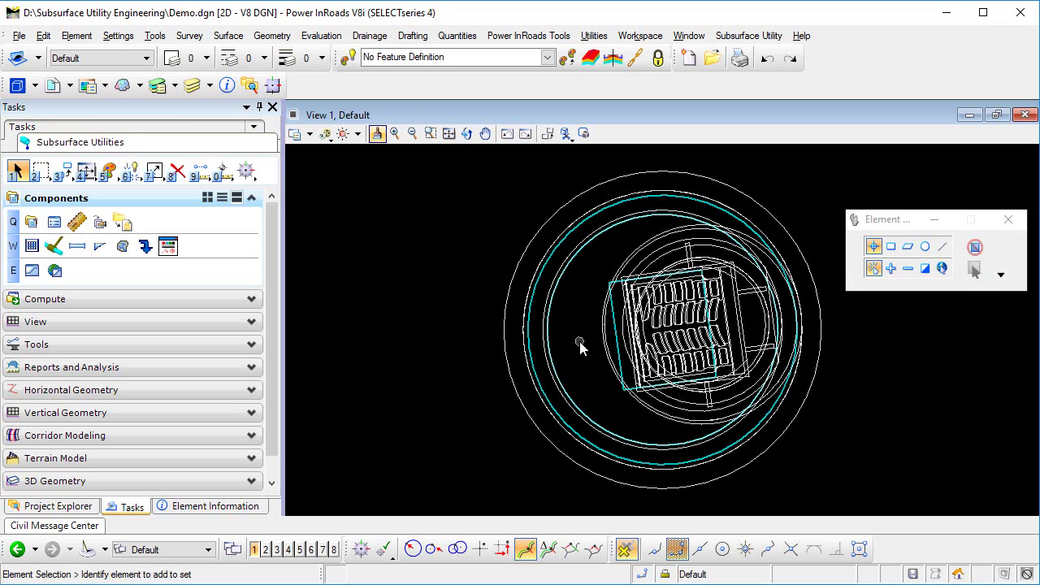
left_click(660, 321)
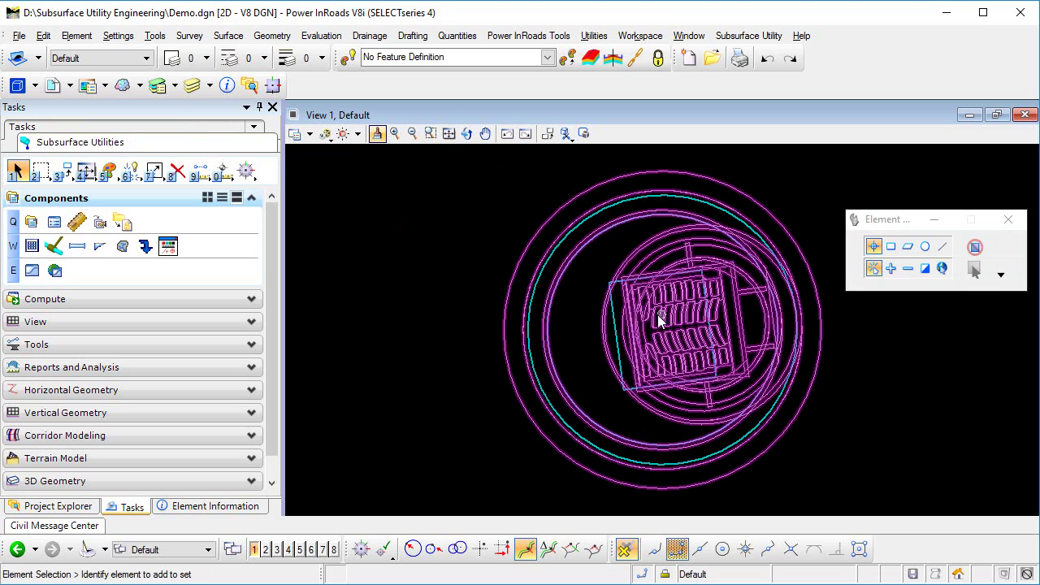
left_click(587, 306)
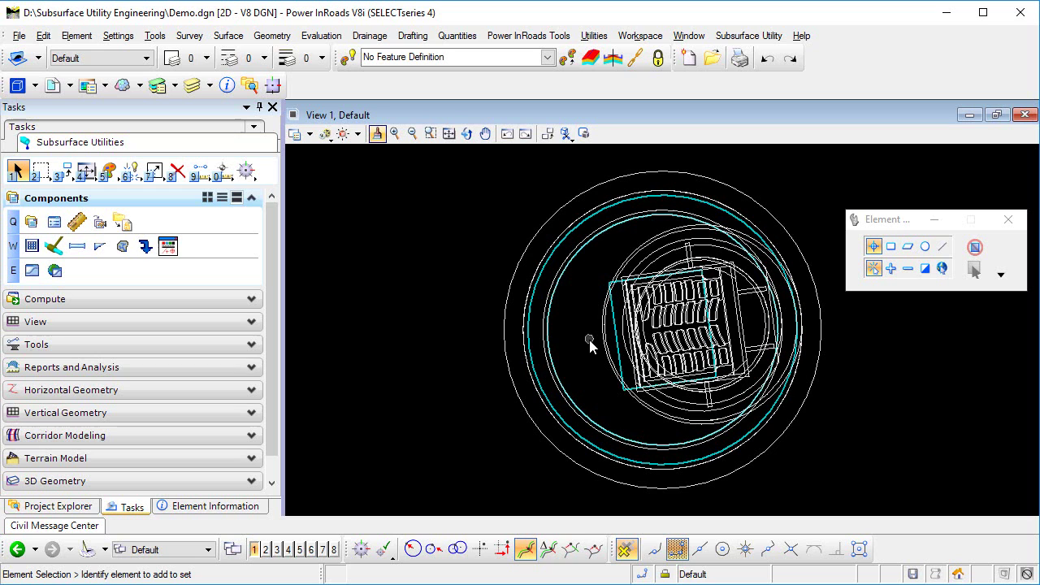
left_click(18, 86)
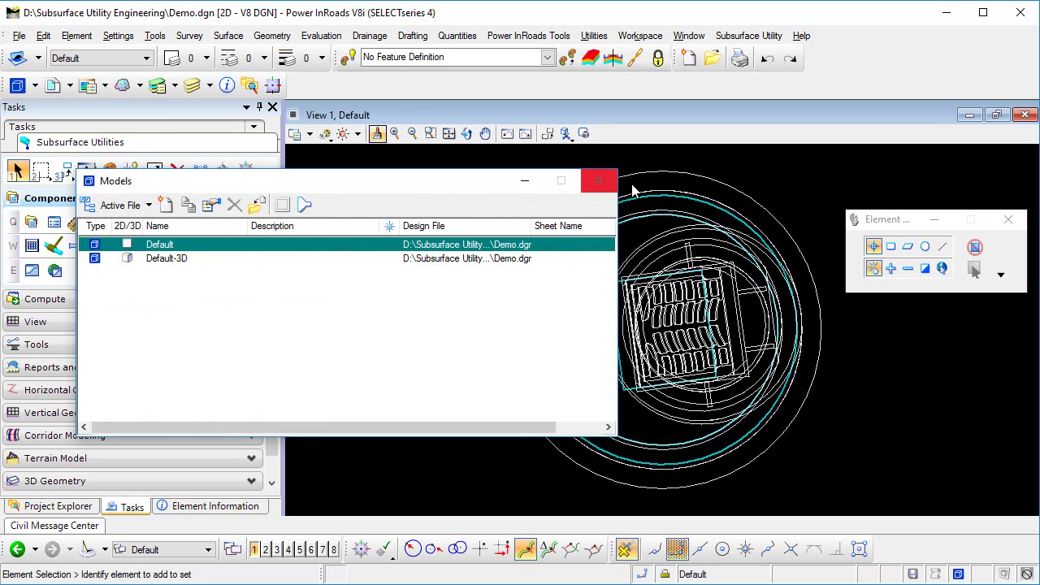
left_click(602, 182)
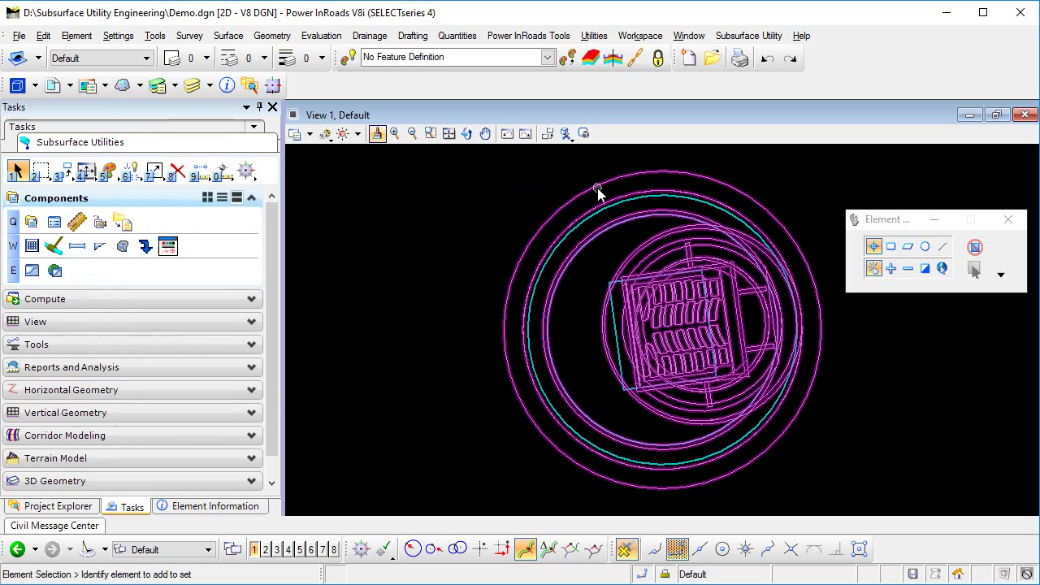
- Select the DI- node to inspect its elevation-100 manipulator, zoom out, then deselect it
mouse_move(598, 191)
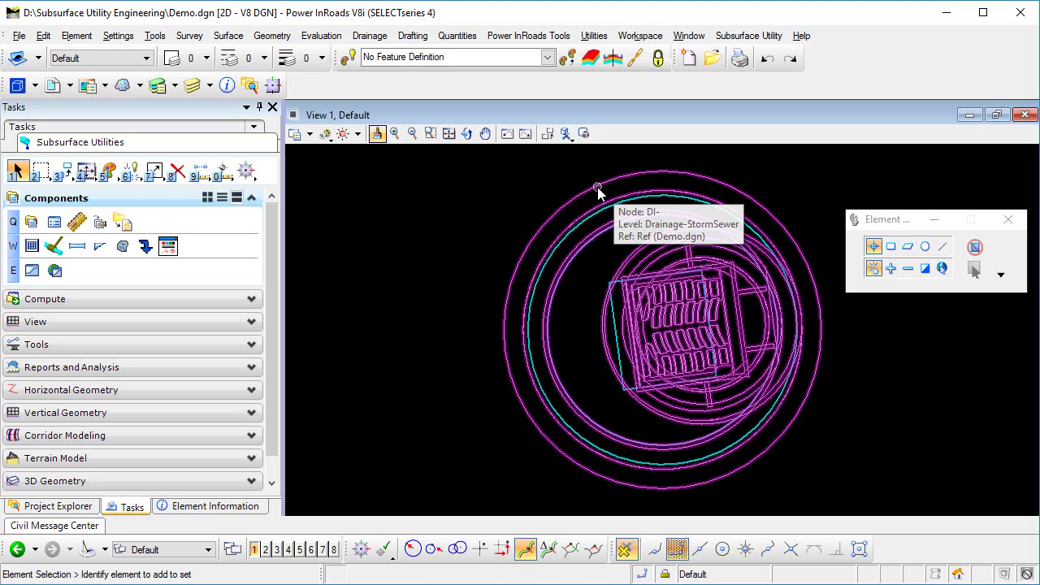
left_click(598, 193)
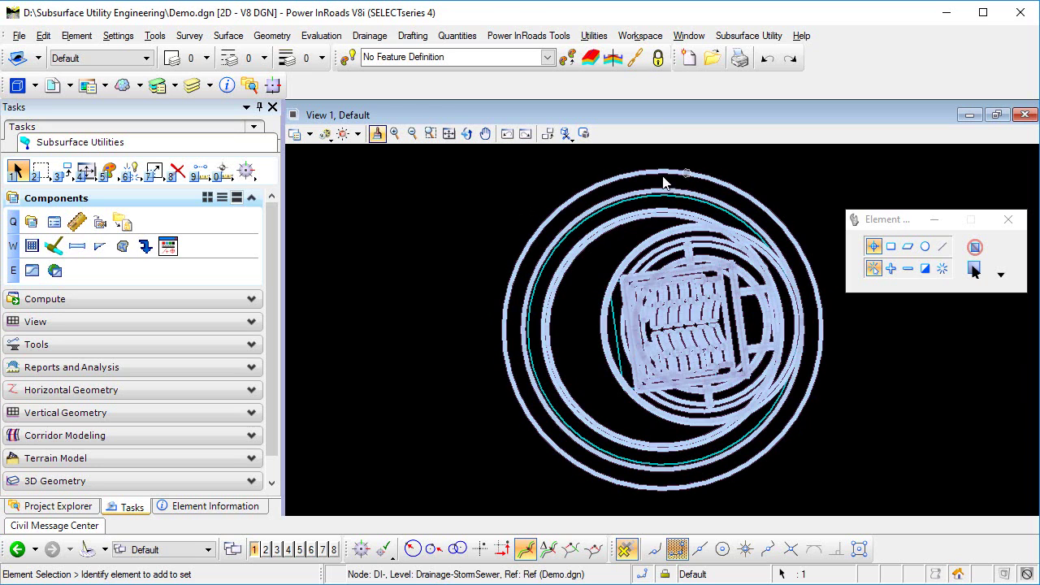
left_click(525, 195)
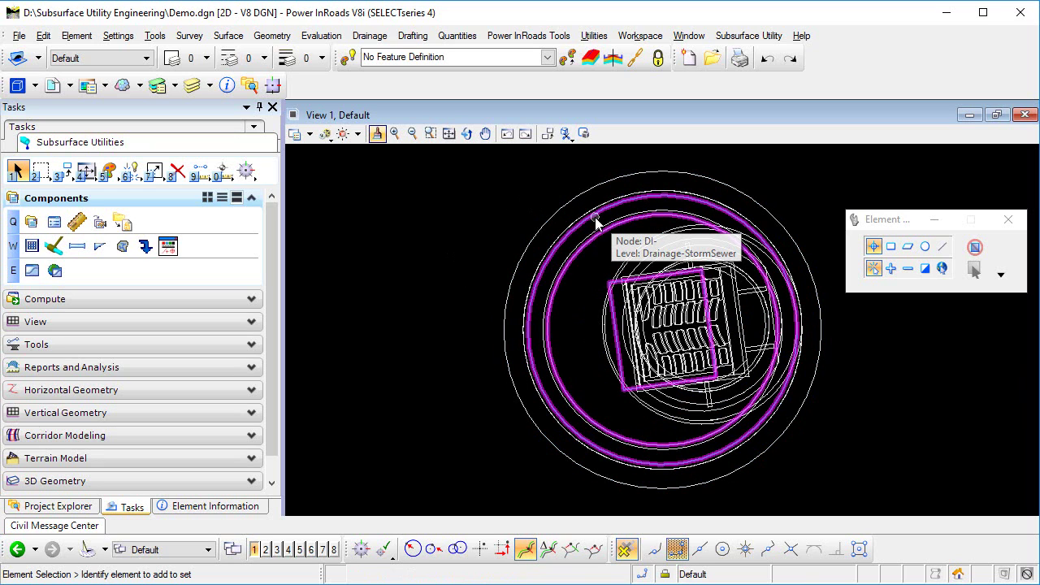
left_click(596, 223)
scroll(517, 391, "down", 2)
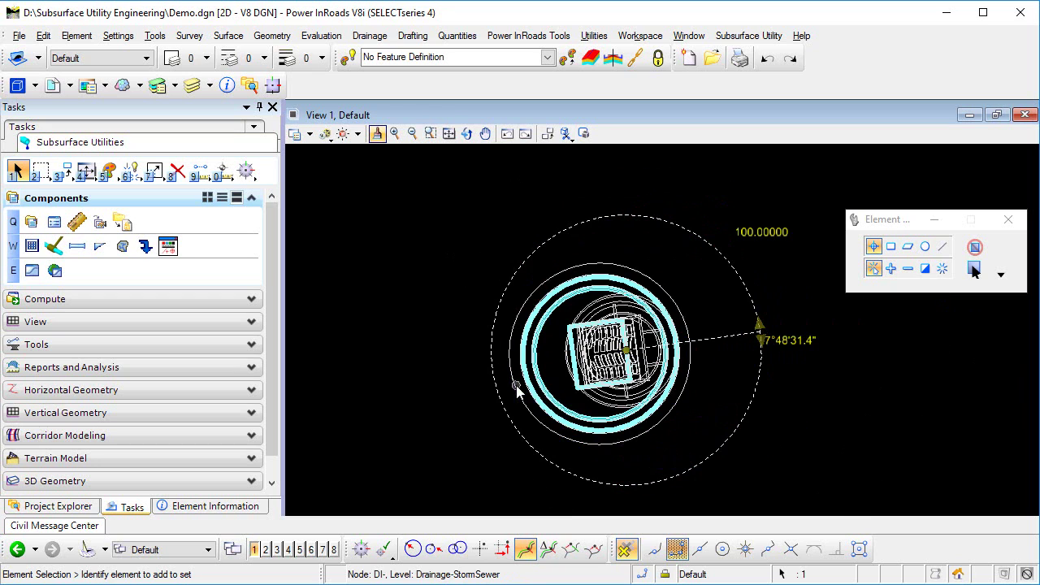
left_click(700, 299)
left_click(467, 133)
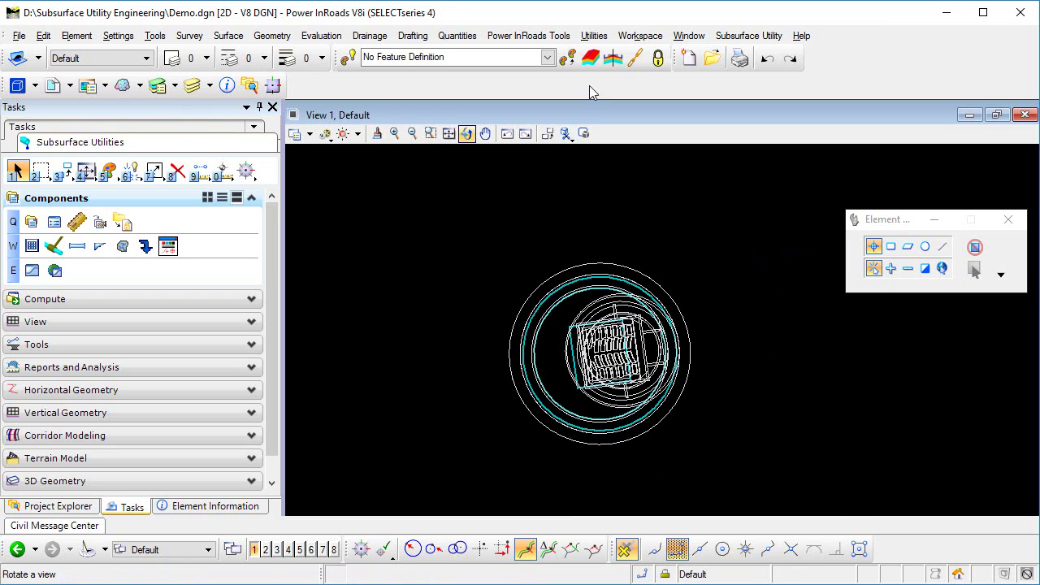
key("Escape")
- Turn off display of the Demo.dgn Default-3D reference in the References dialog
left_click(53, 85)
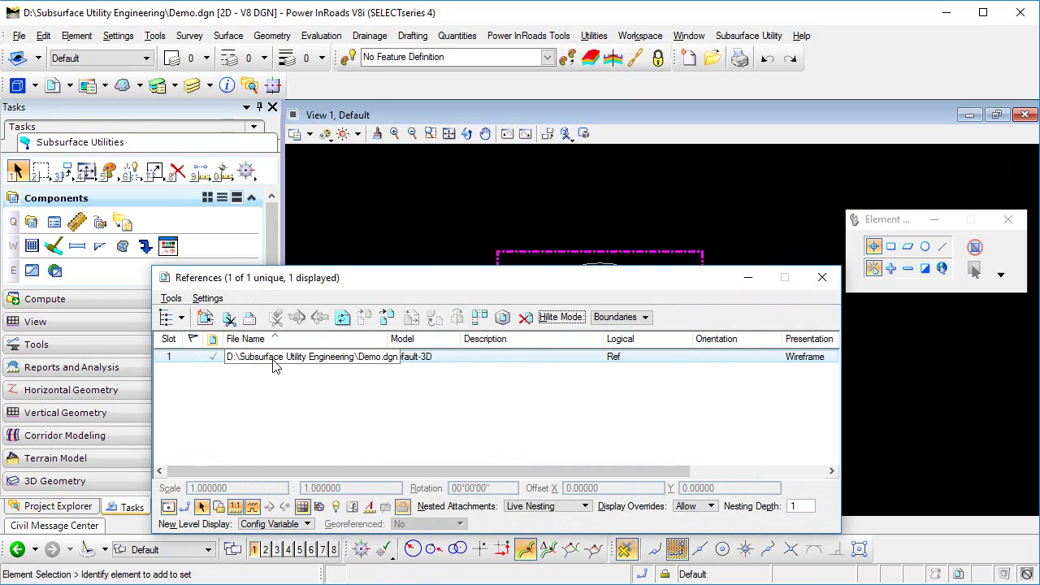
left_click(169, 507)
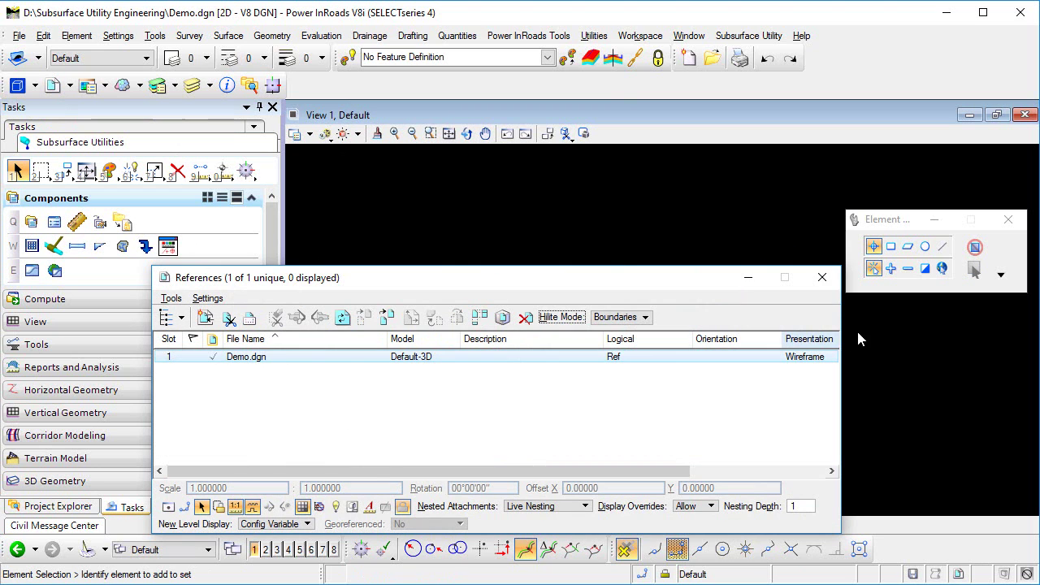
left_click(821, 277)
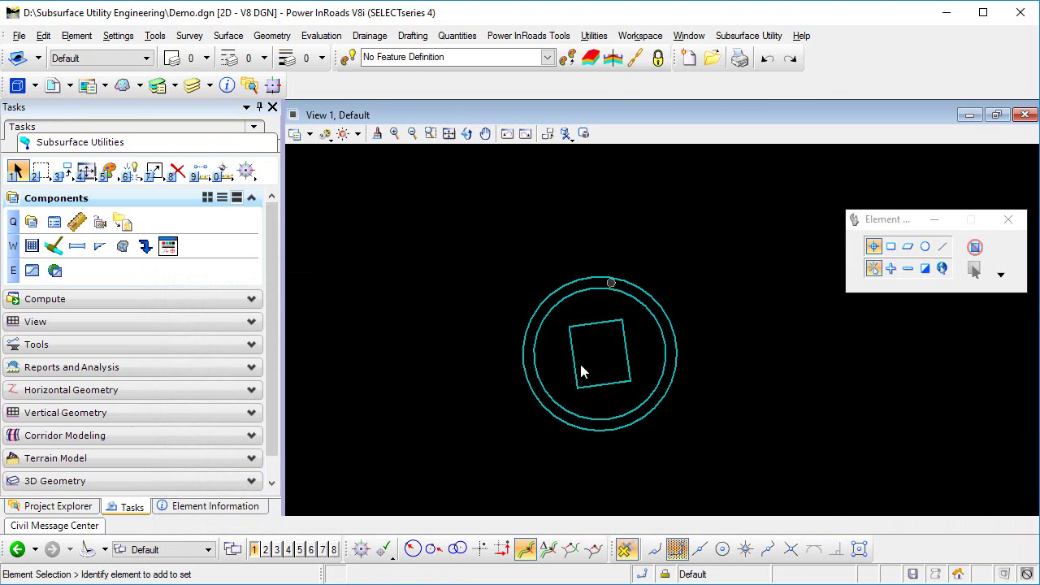
- Select the DI- node to show its 100.00000 elevation and 7°48'31.4" rotation
left_click(605, 280)
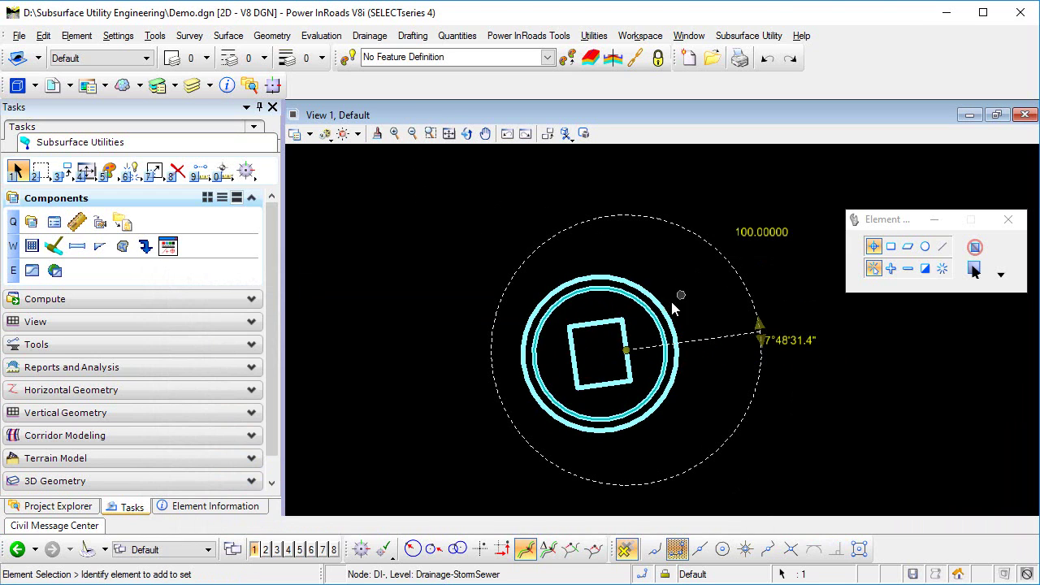
- Select and deselect the node's outer and inner connection rings
left_click(597, 353)
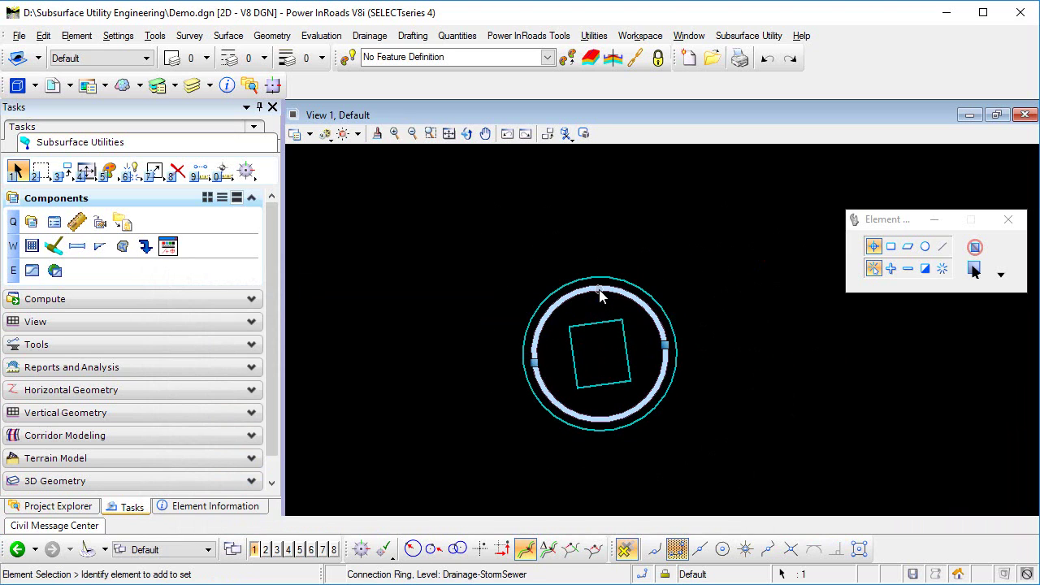
left_click(594, 291, "ctrl")
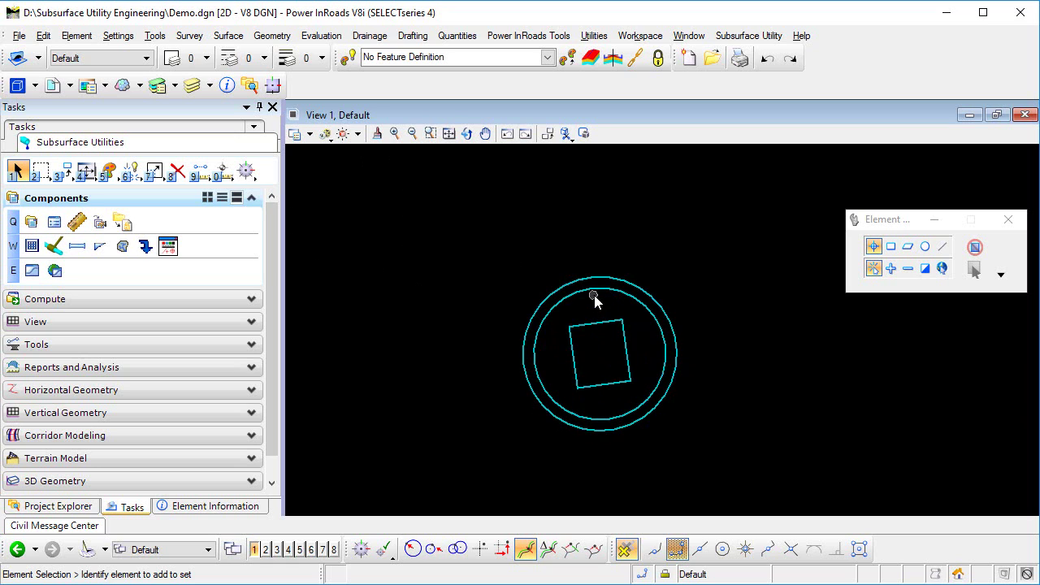
left_click(597, 291)
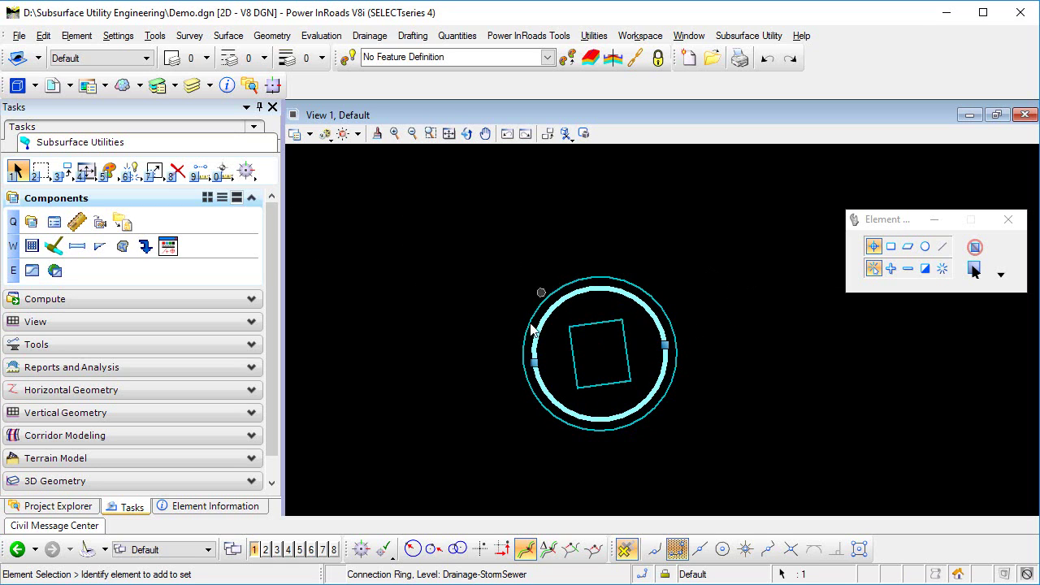
left_click(594, 304)
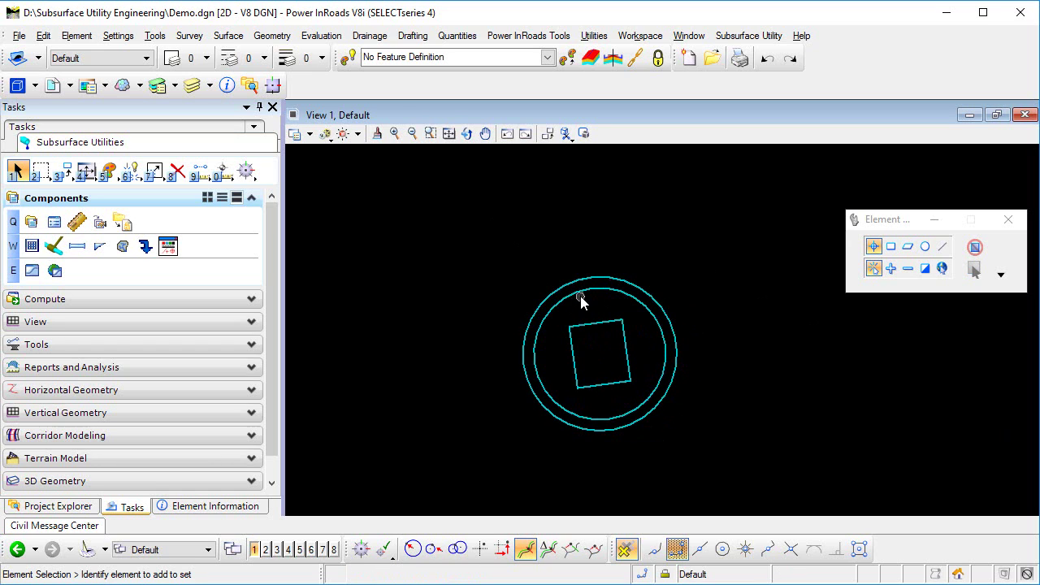
- Turn off Constructions in View 1's View Attributes
left_click(294, 138)
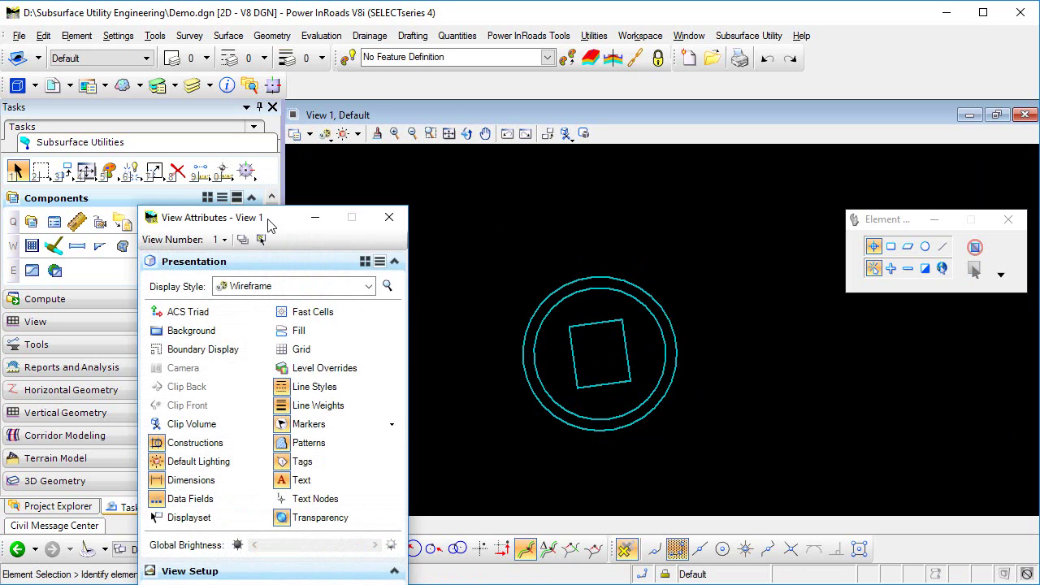
left_click_drag(268, 213, 268, 27)
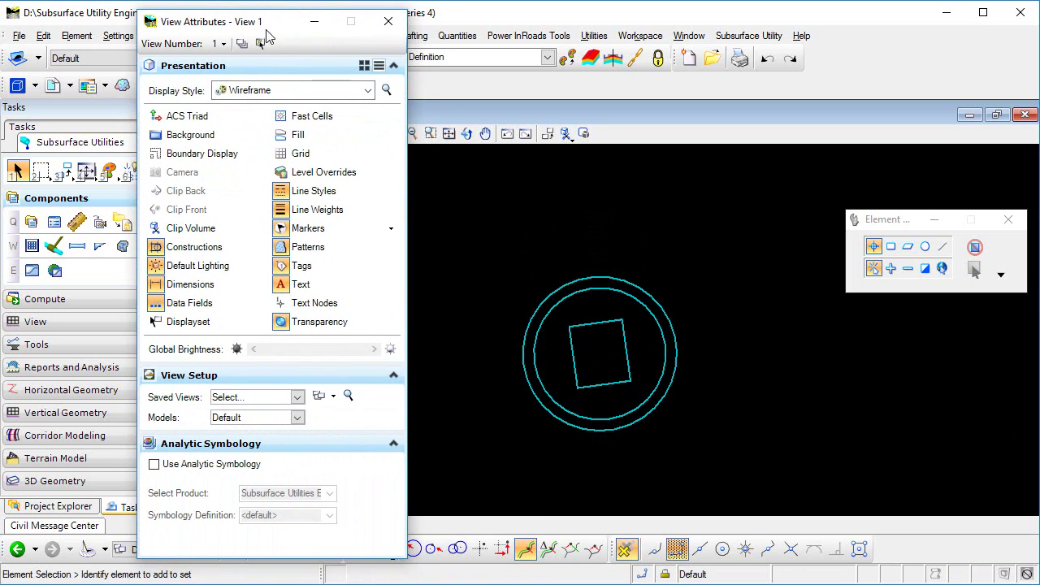
left_click(203, 249)
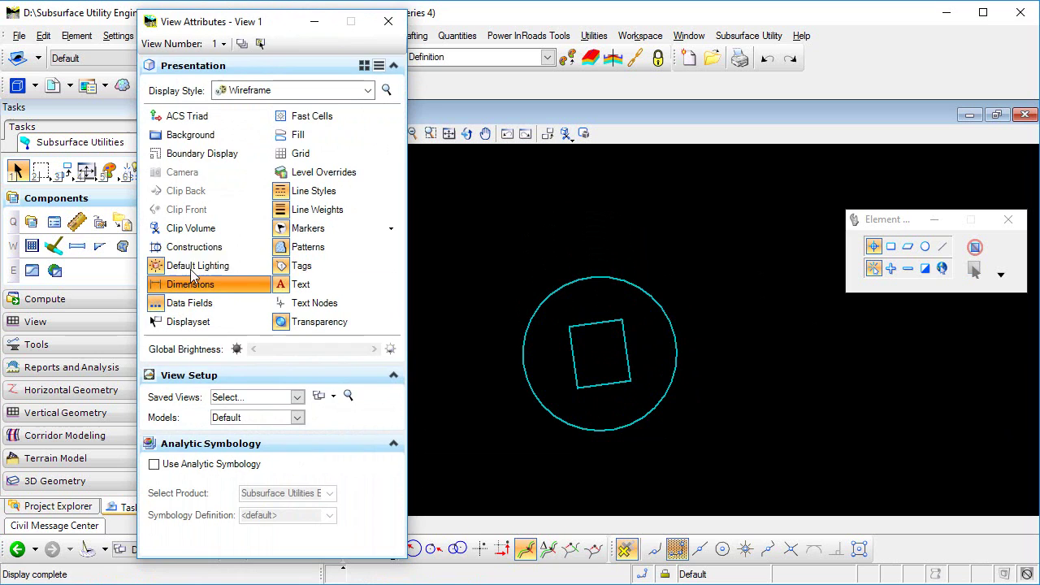
left_click(388, 22)
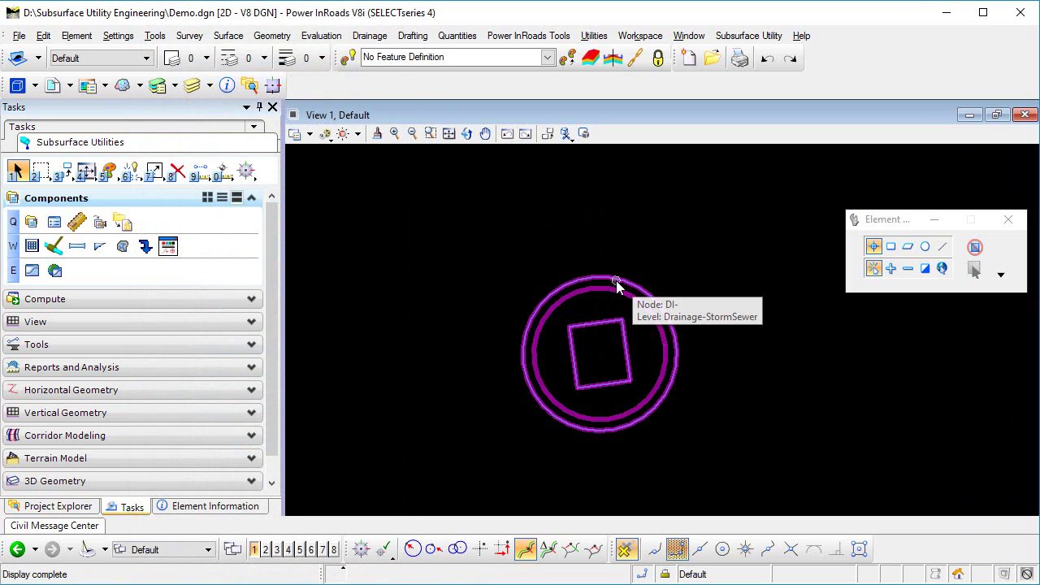
left_click(643, 343)
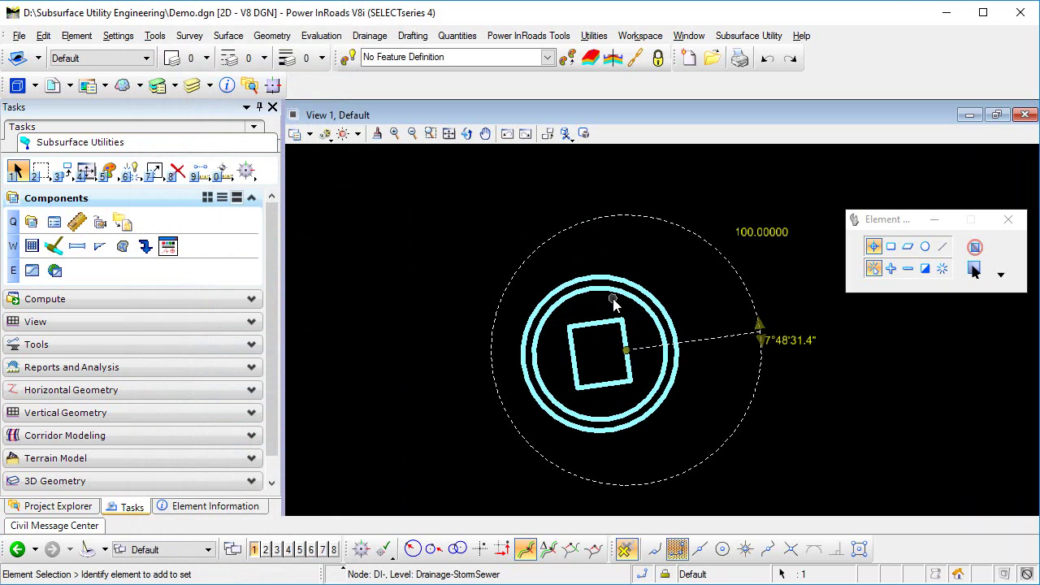
left_click(599, 319)
left_click(688, 302)
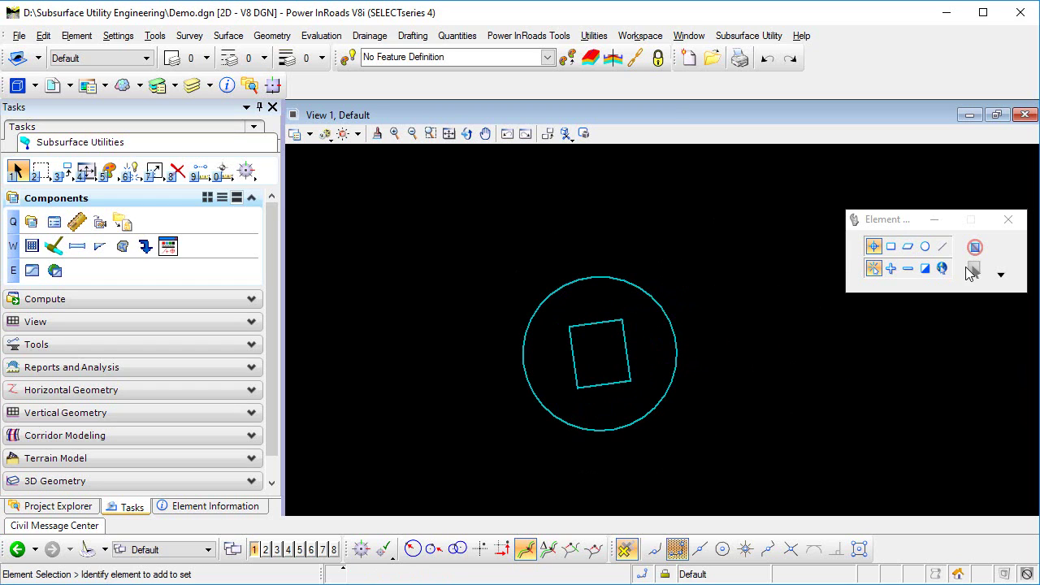
- Toggle the selection handles option and reselect the catch basin node to show its manipulators
left_click_drag(924, 220, 917, 189)
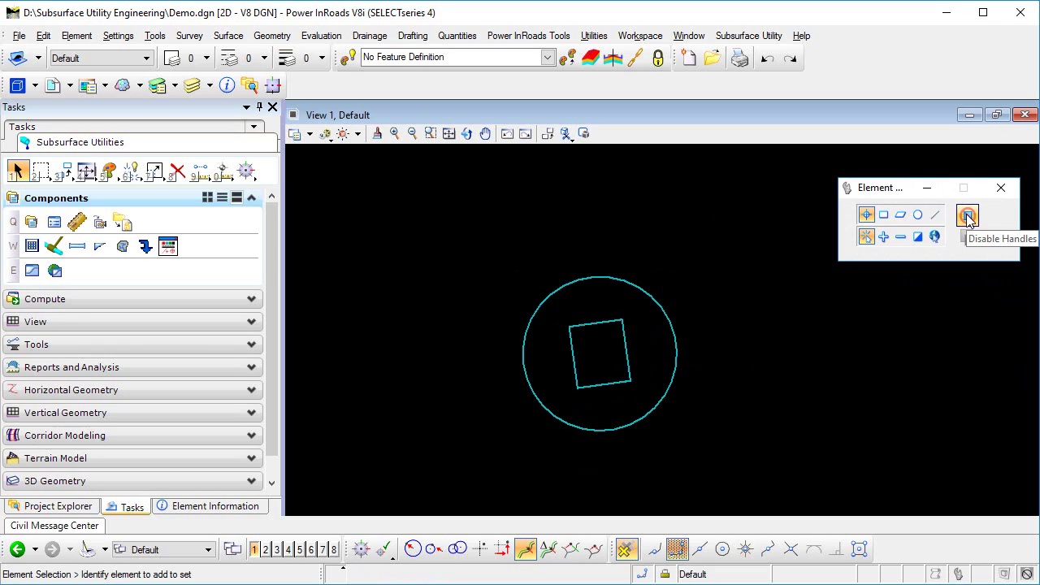
left_click(969, 216)
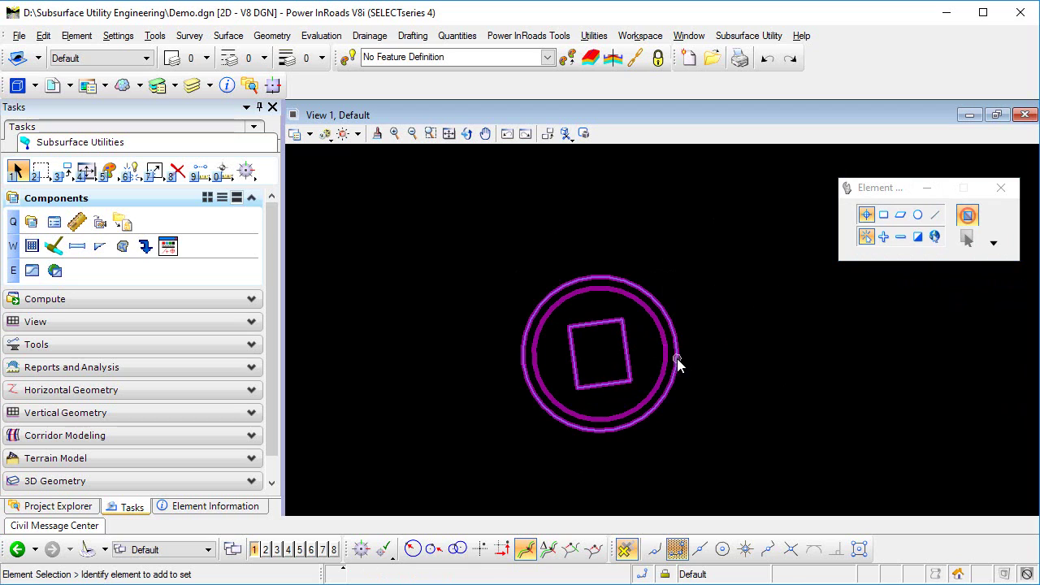
left_click(683, 333)
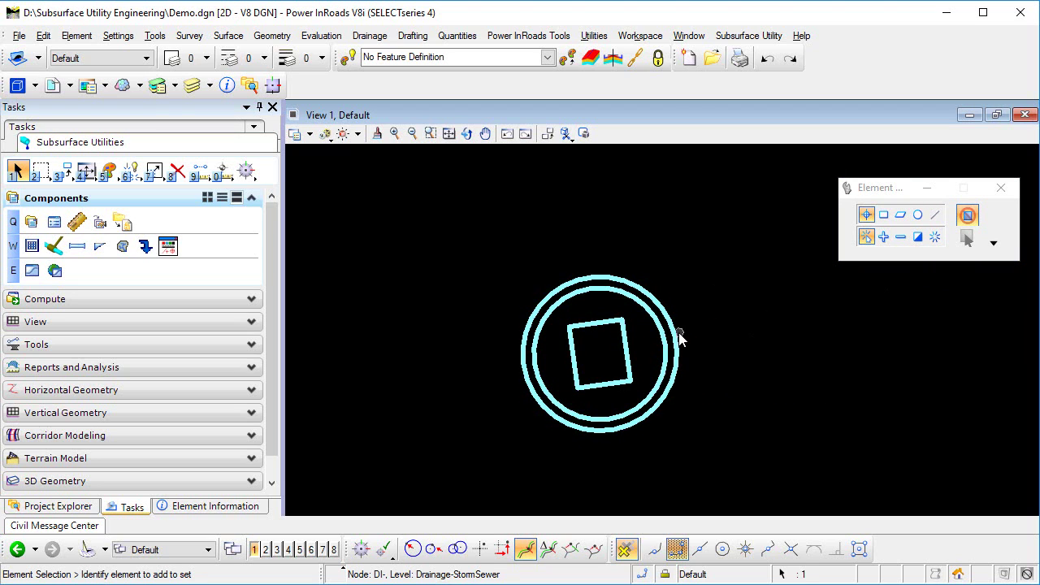
left_click(969, 214)
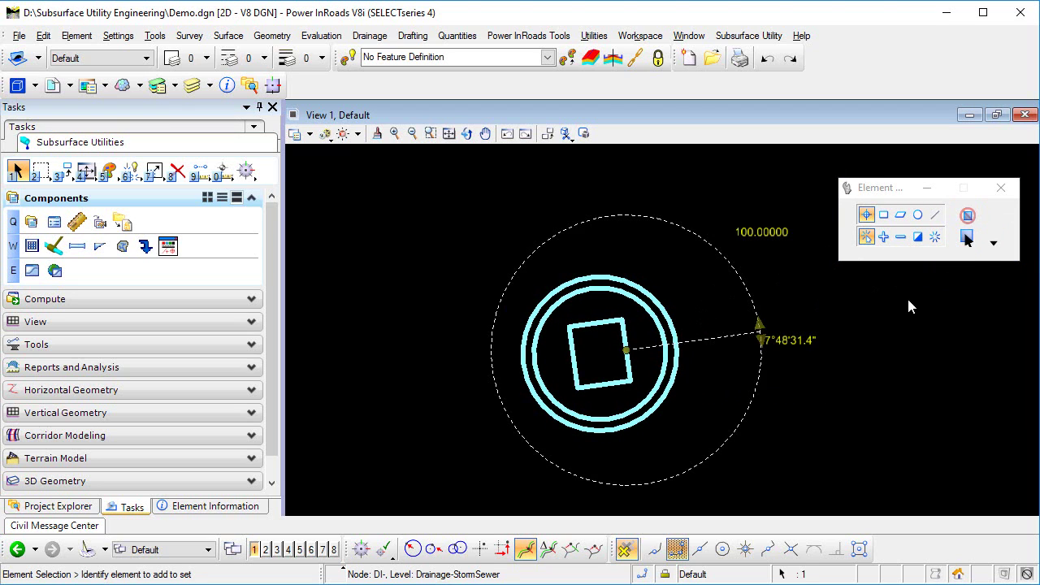
left_click(721, 303)
left_click(677, 339)
- Set Manipulator Normal Color to blue in the View Options - Civil preferences
left_click(642, 38)
left_click(655, 54)
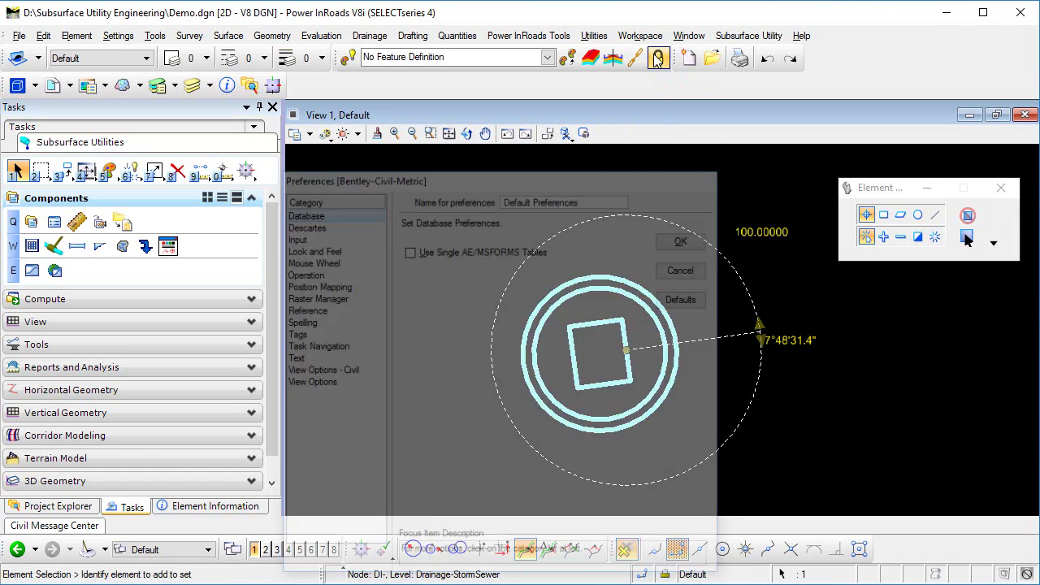
left_click(340, 371)
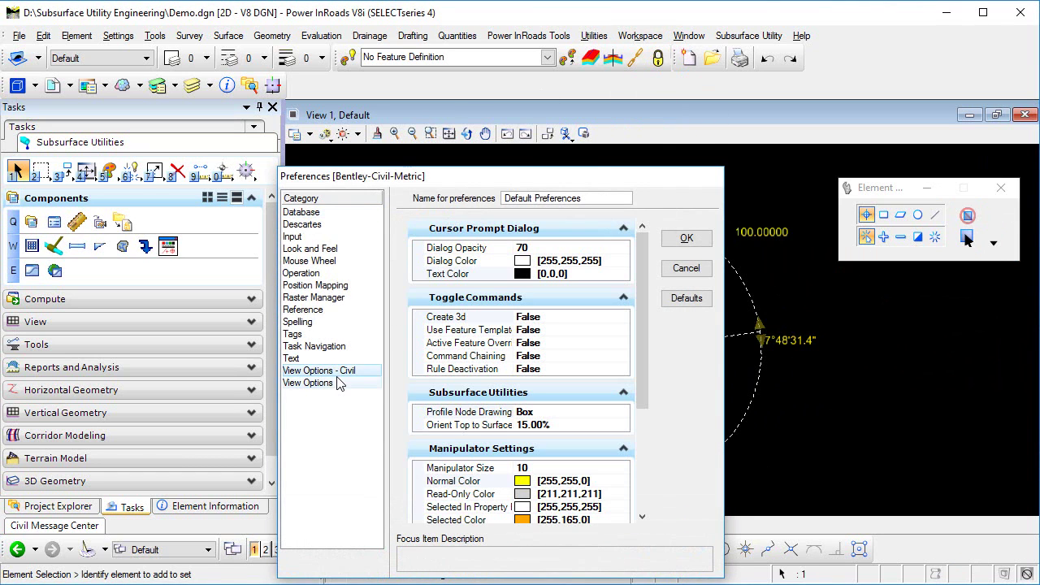
left_click(618, 483)
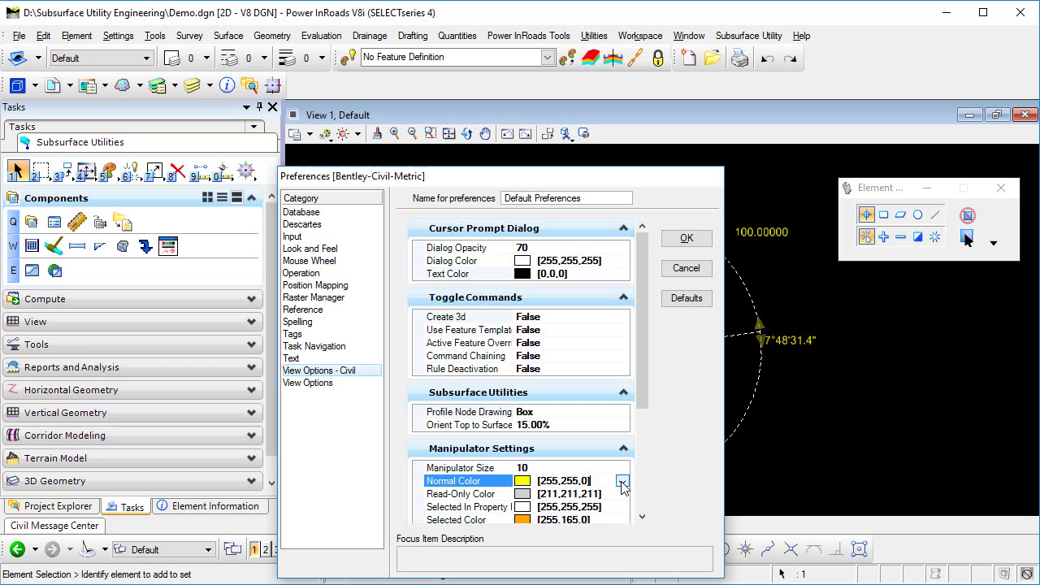
left_click(625, 485)
left_click(598, 559)
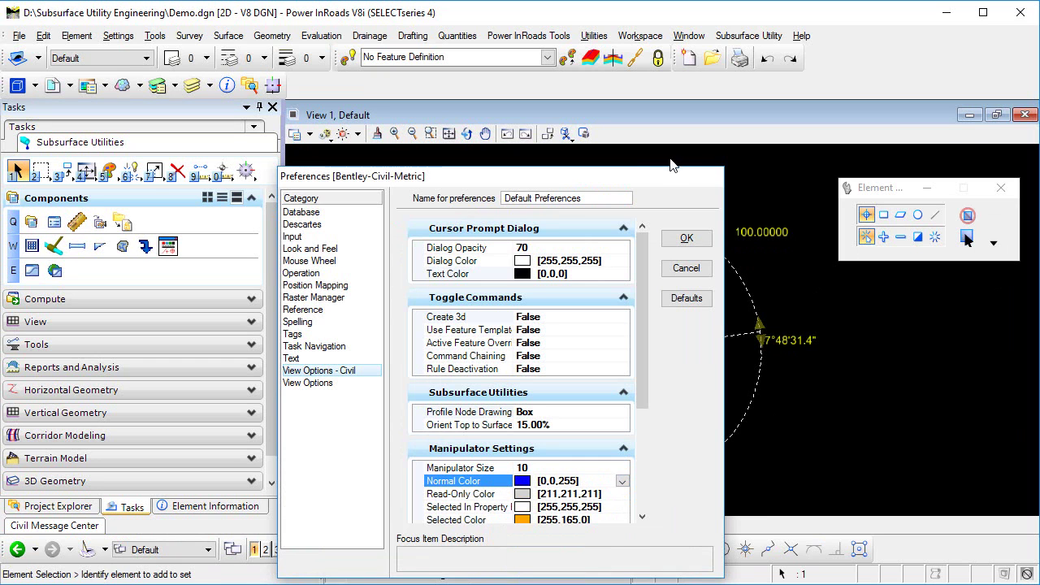
left_click(687, 238)
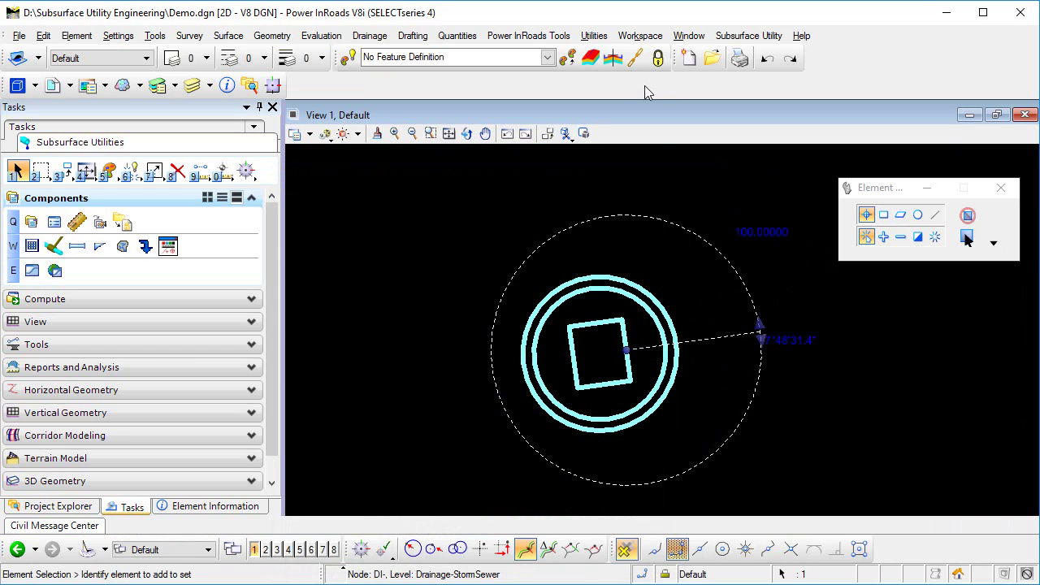
- Change Manipulator Normal Color to light yellow in the preferences
left_click(641, 36)
left_click(566, 145)
left_click(608, 483)
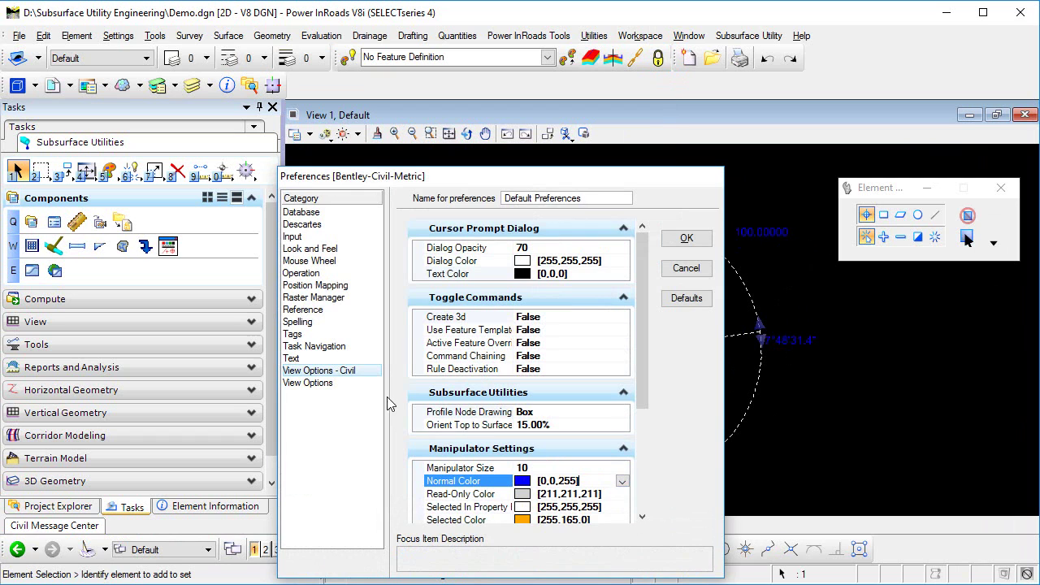
left_click(621, 482)
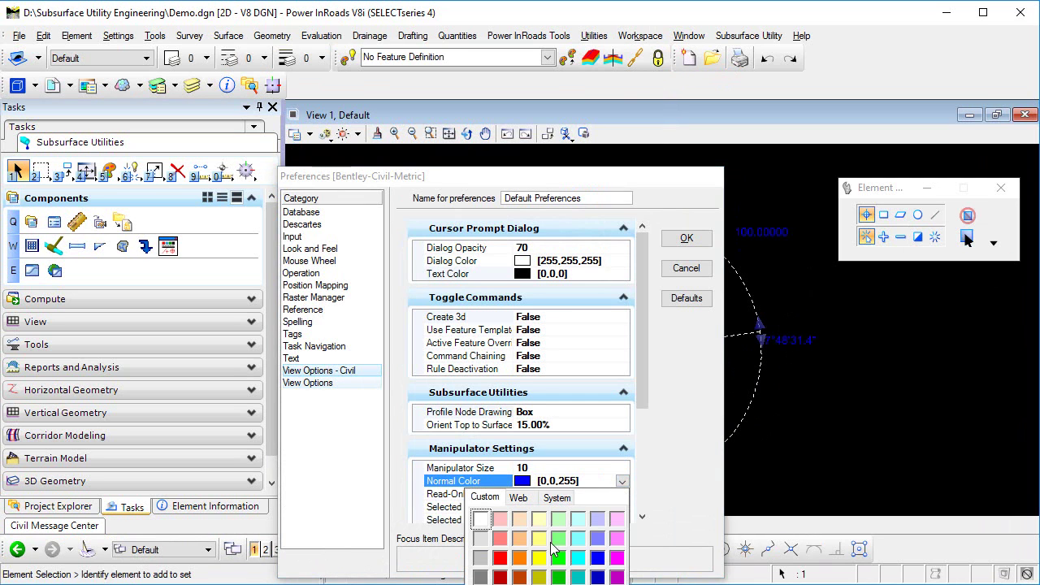
left_click(538, 540)
left_click(687, 239)
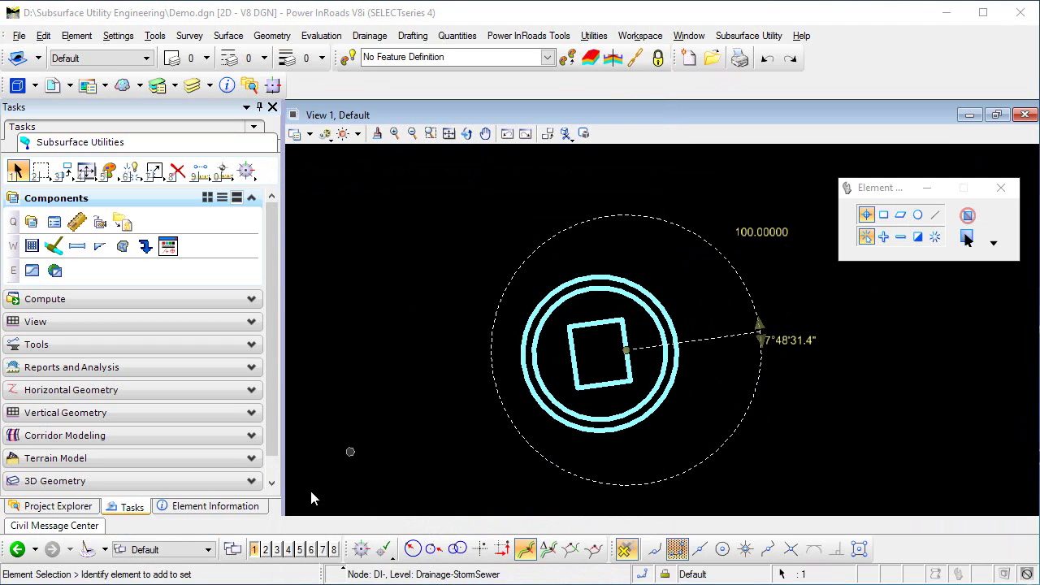
- Open View 2 and set its View Attributes model to Default-3D
left_click(265, 551)
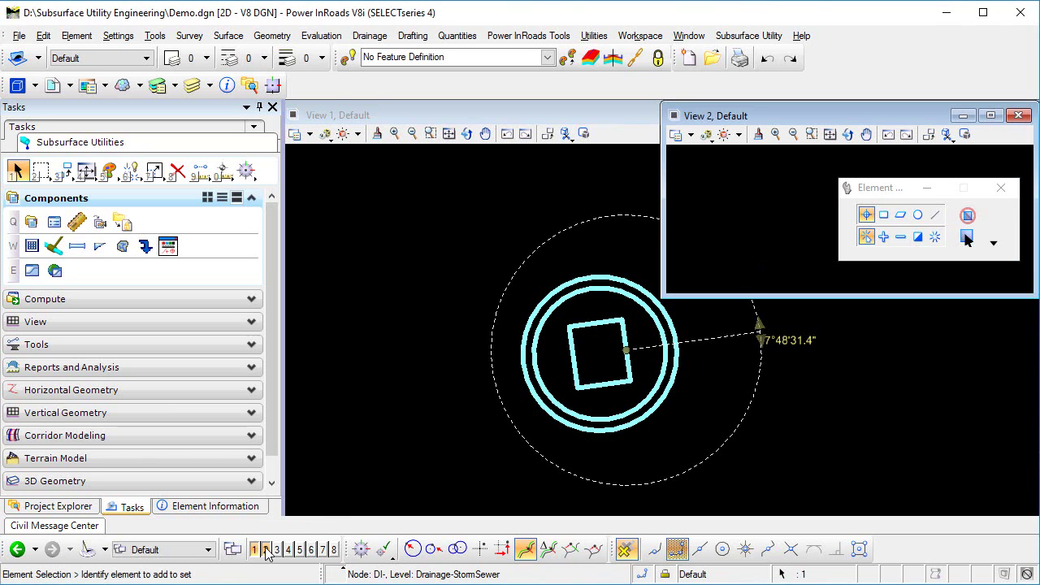
left_click(675, 134)
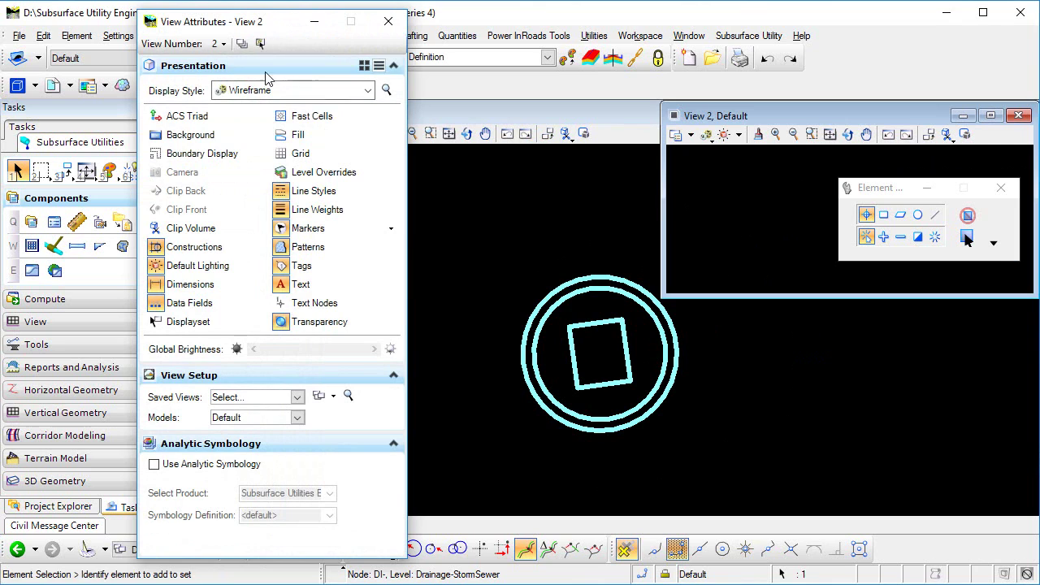
left_click(297, 418)
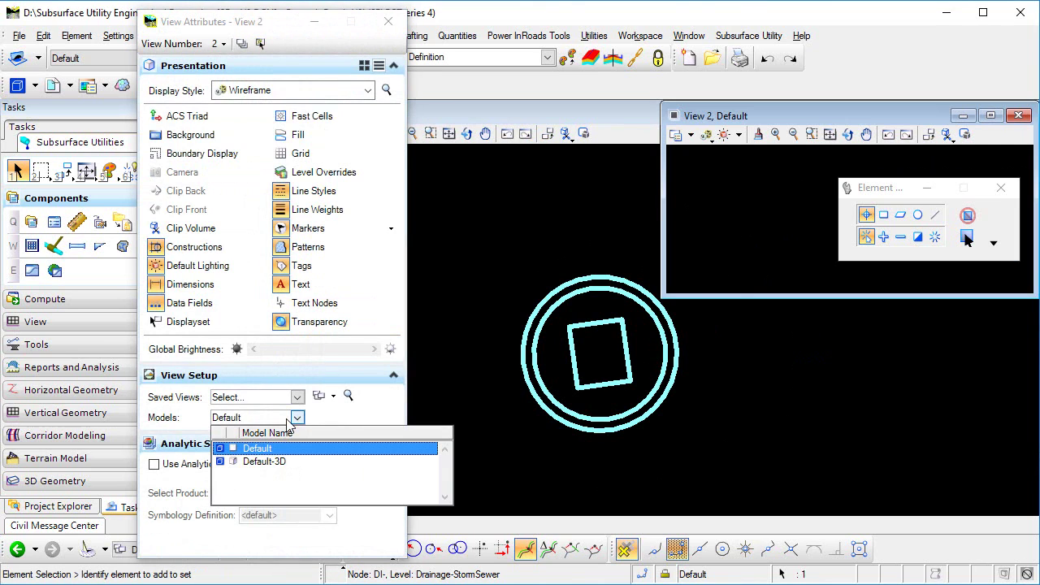
left_click(266, 462)
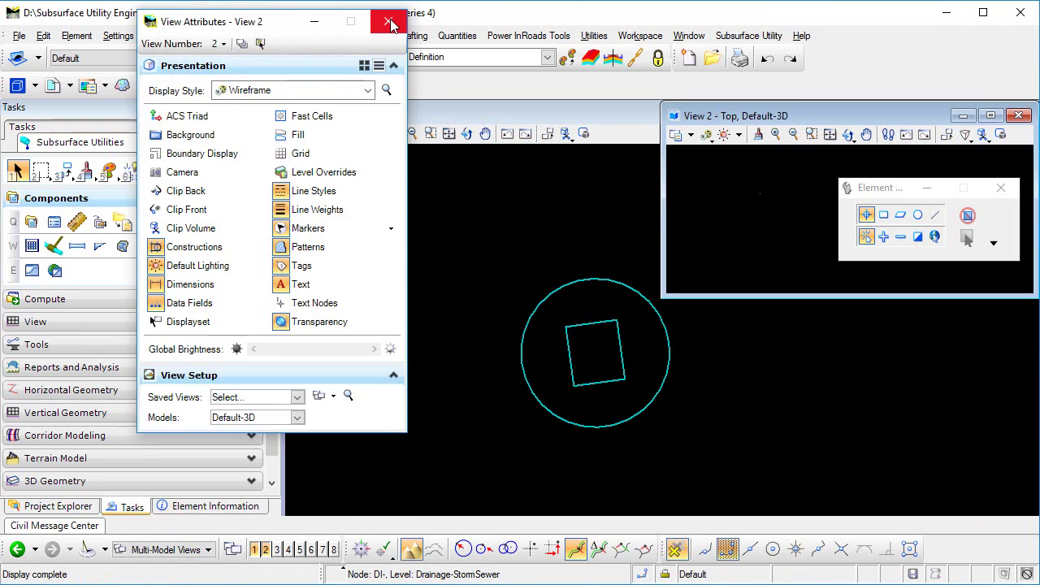
left_click(389, 21)
- Fit the catch basin in View 2 and rotate the view to Isometric
left_click(830, 134)
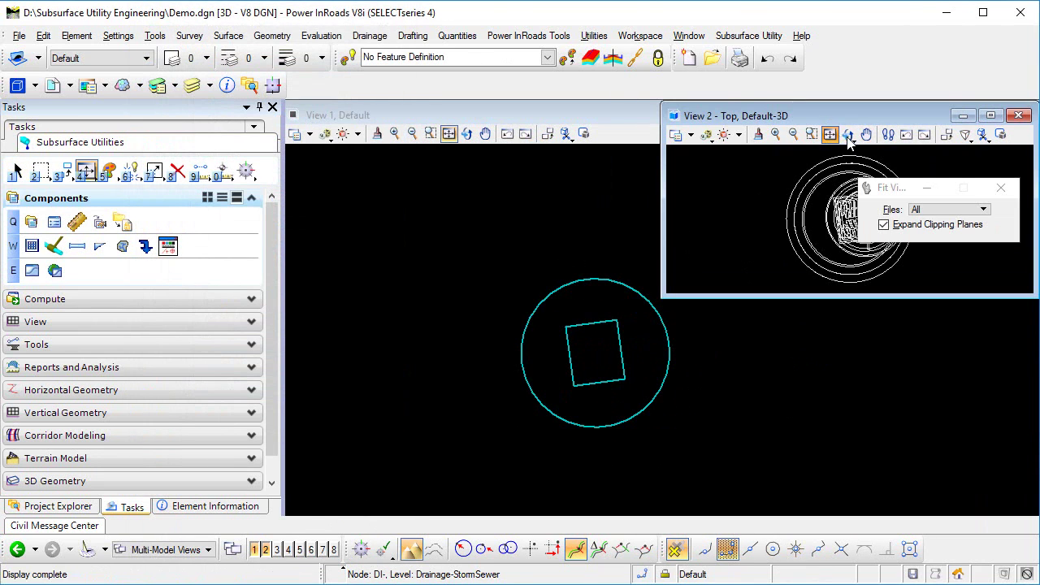
left_click(850, 136)
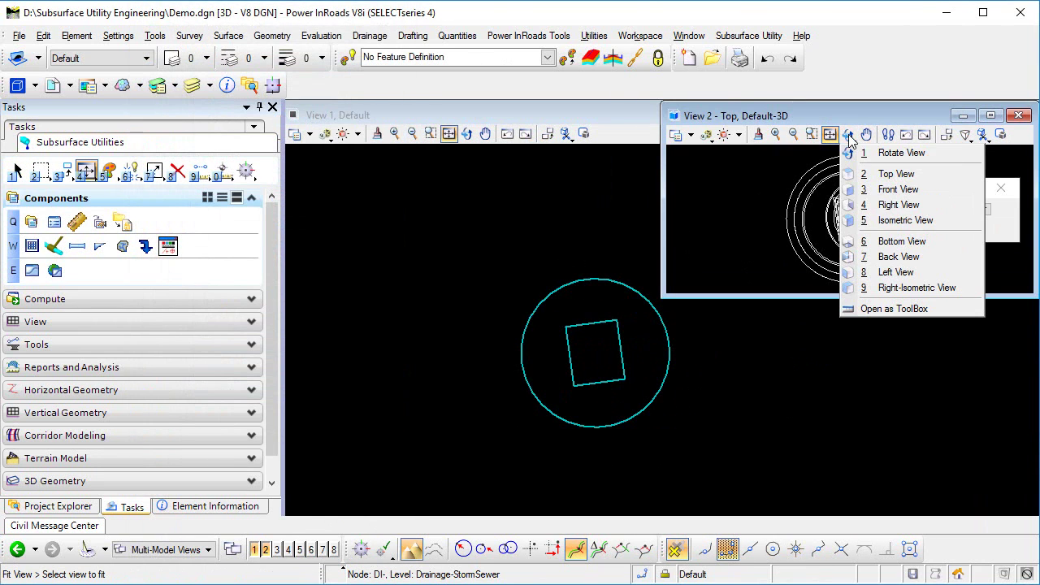
left_click(892, 221)
- Make the View 2 window taller and pan the catch basin toward the centre
left_click_drag(767, 302, 769, 498)
left_click_drag(839, 376, 802, 389)
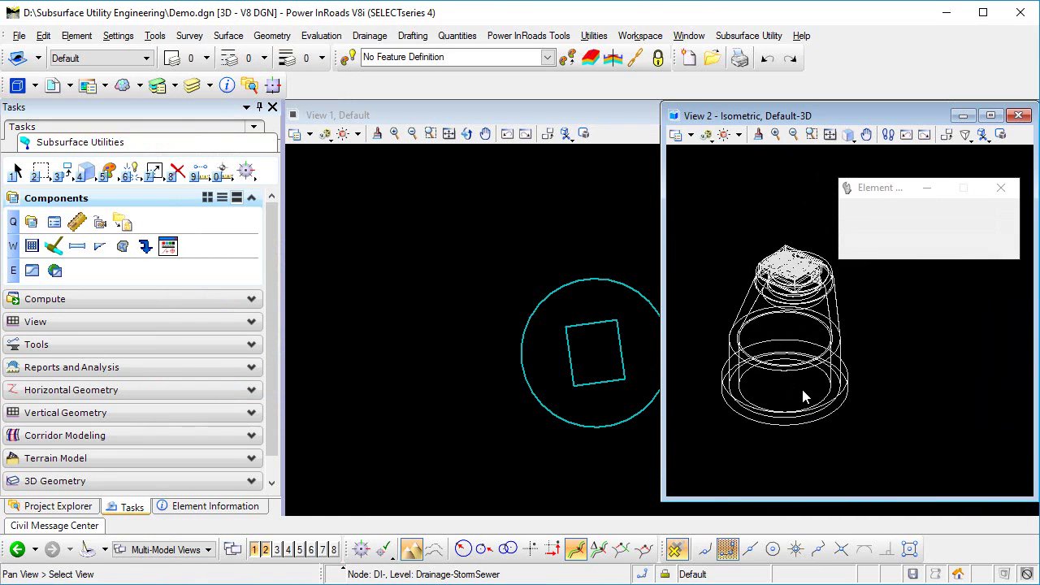
right_click(803, 389)
- Render View 2 in the Illustration > Default display style
left_click(707, 135)
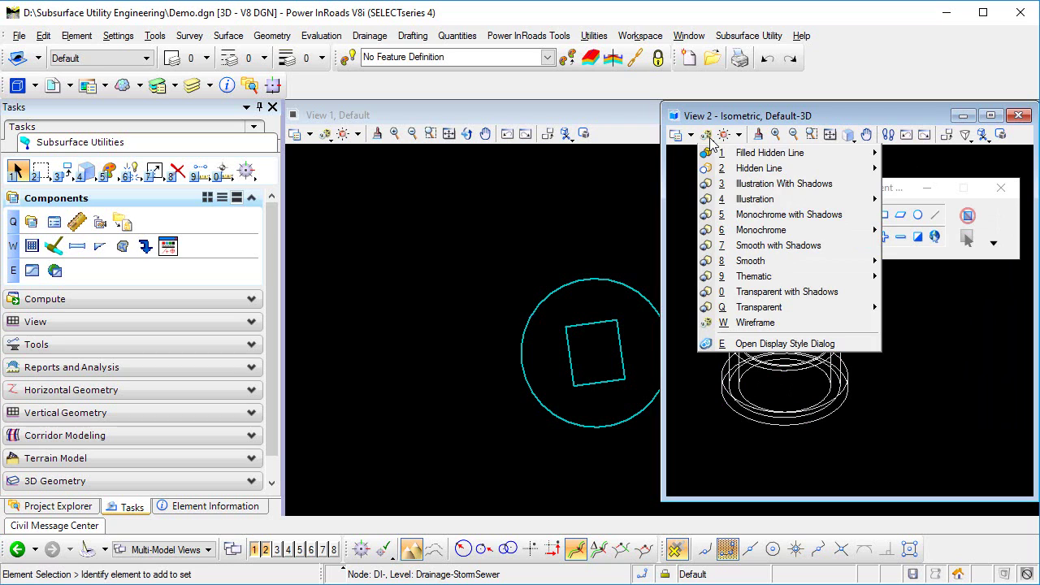
mouse_move(757, 201)
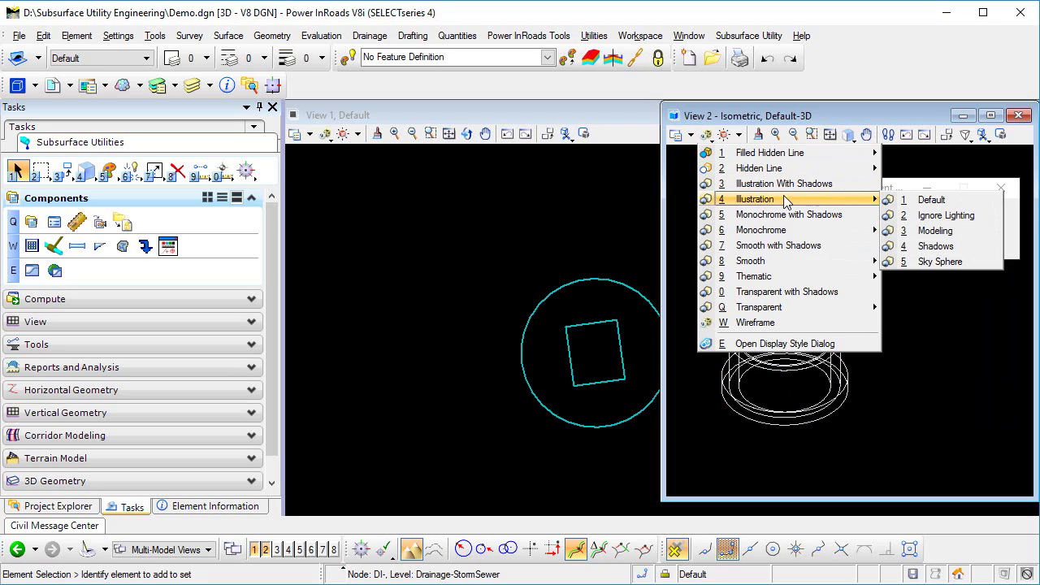
left_click(932, 200)
- Raise the Default Lighting brightness to lighten the shaded catch basin
left_click(726, 135)
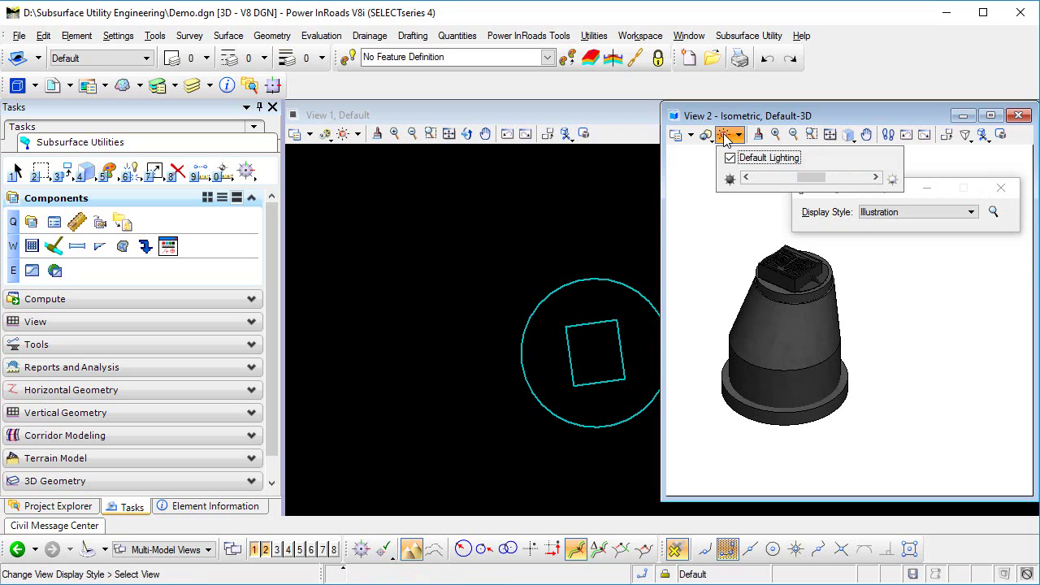
left_click_drag(811, 178, 856, 177)
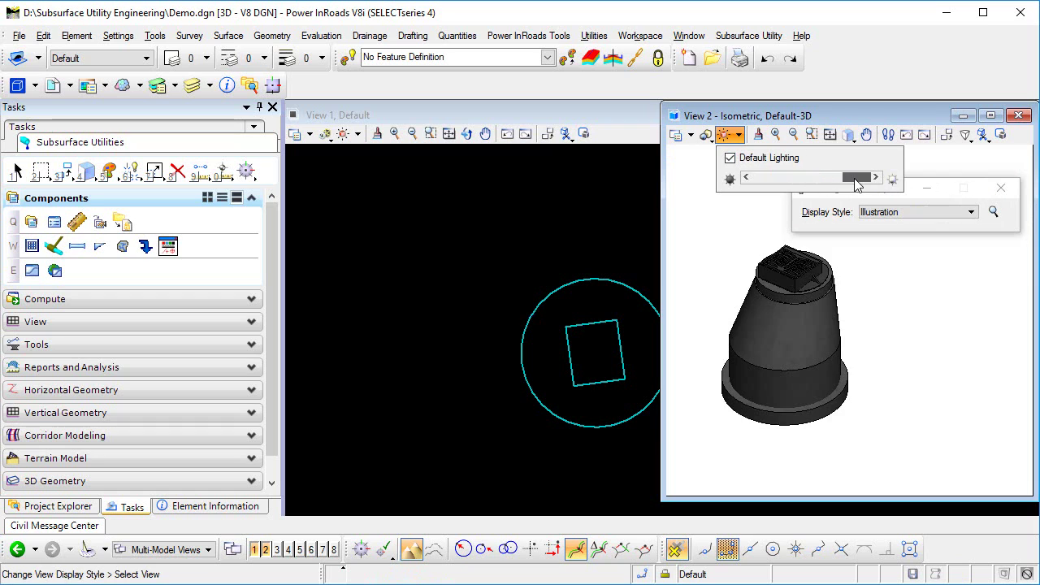
right_click(871, 293)
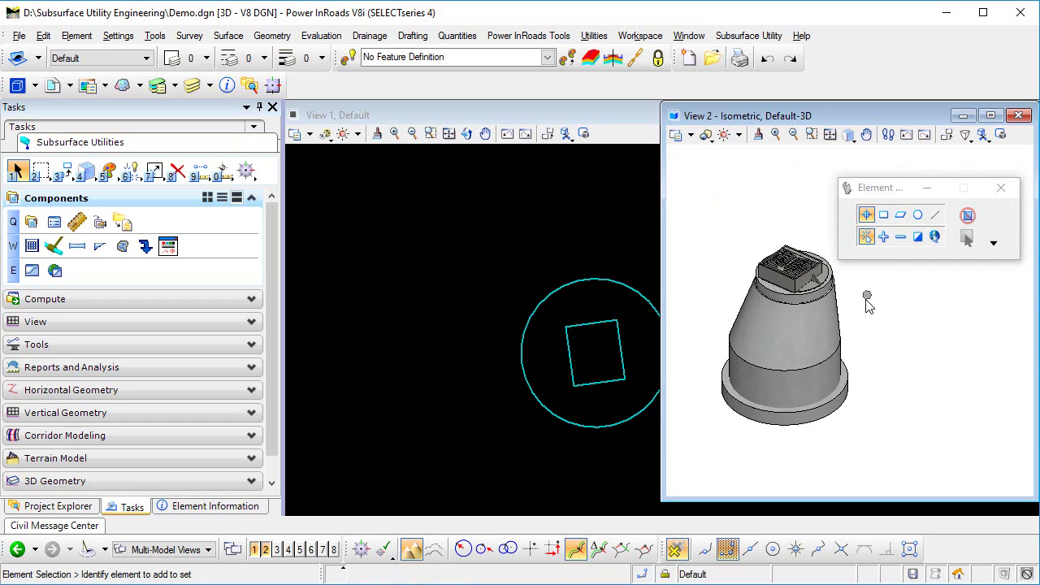